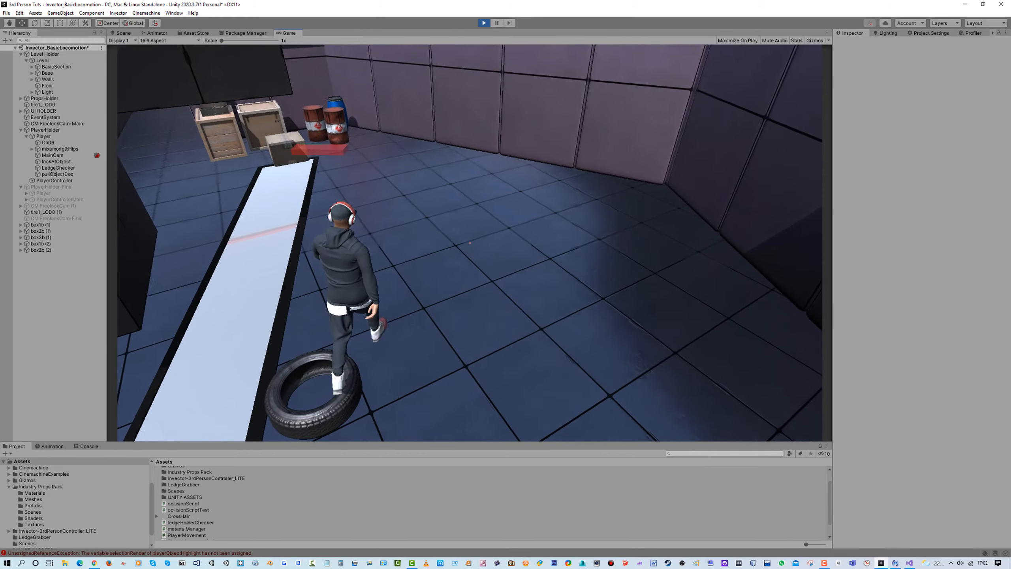
Walk the character over the tire and into the barrels by the wall to test whether collisions push them.
key(s)
key(w)
key(s)
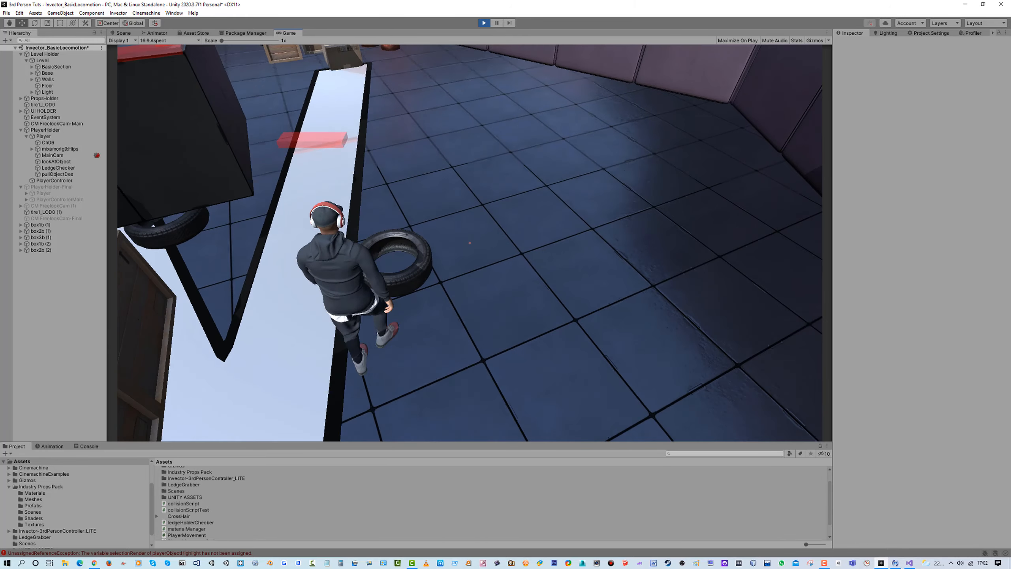
key(w)
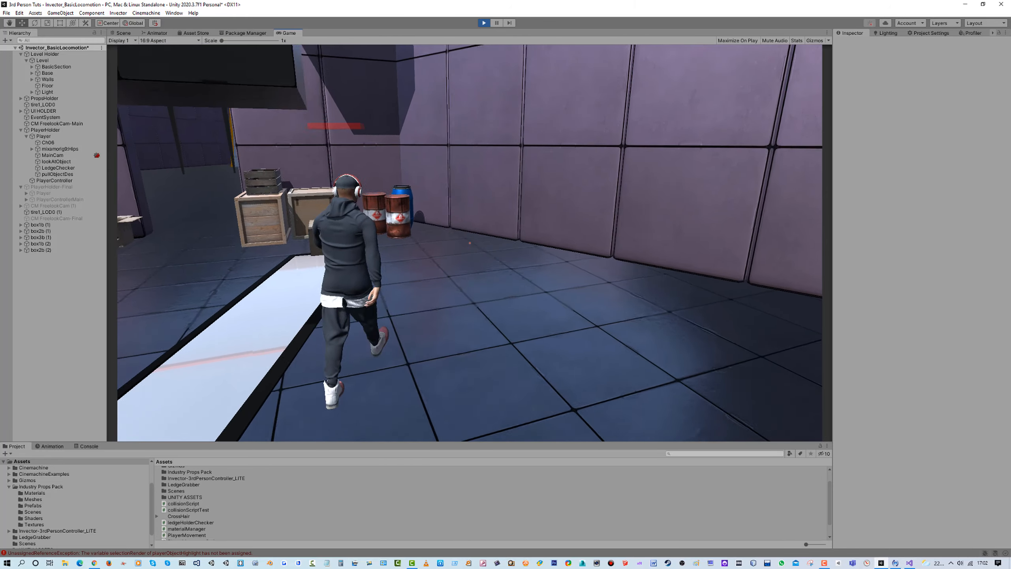
key(w)
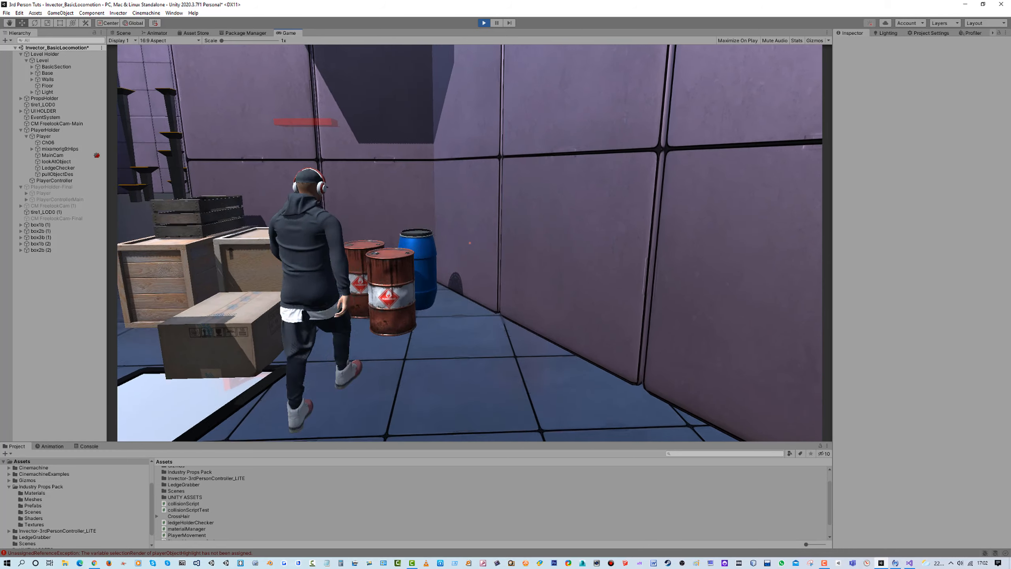
key(w)
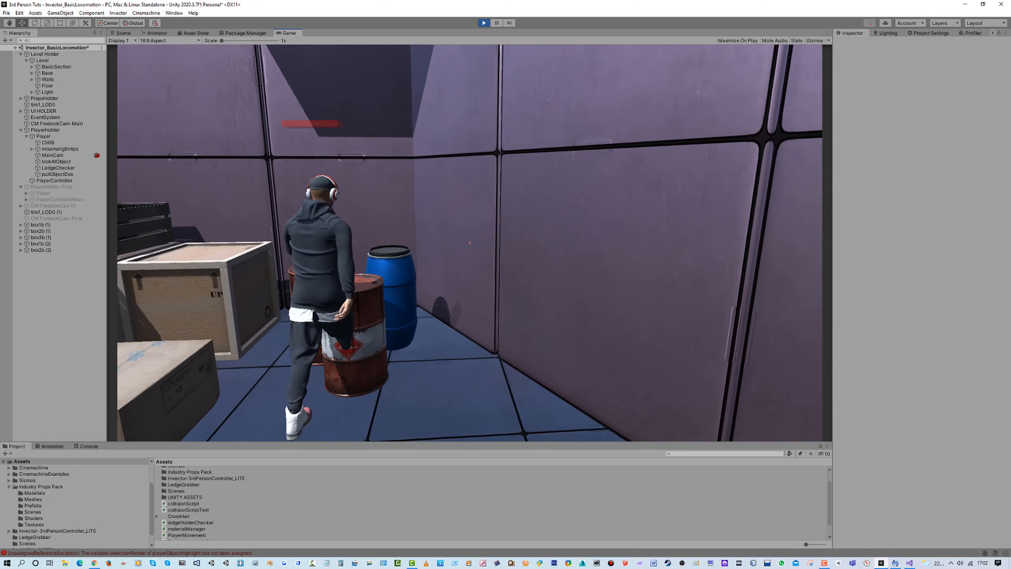
key(d)
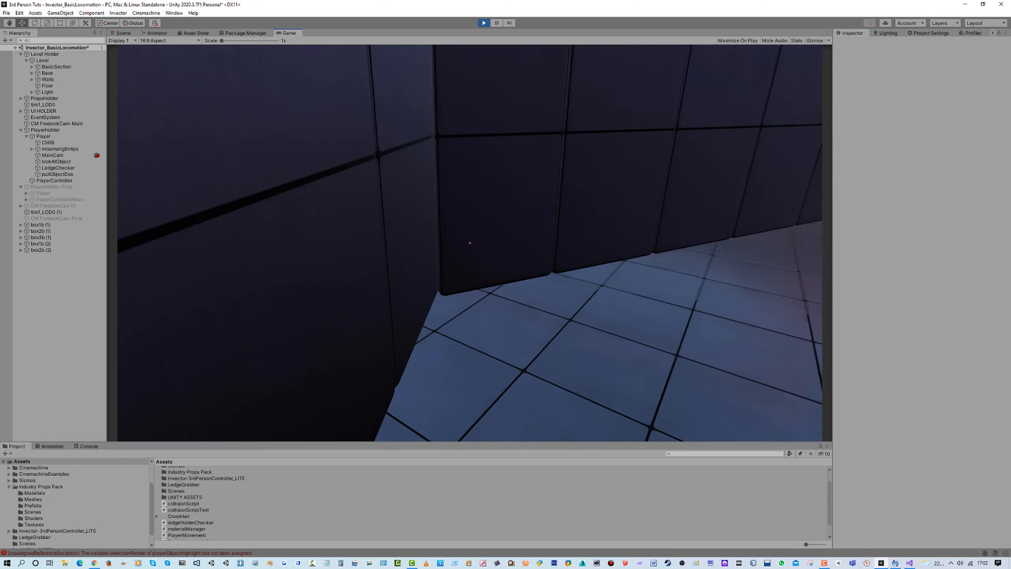
key(w)
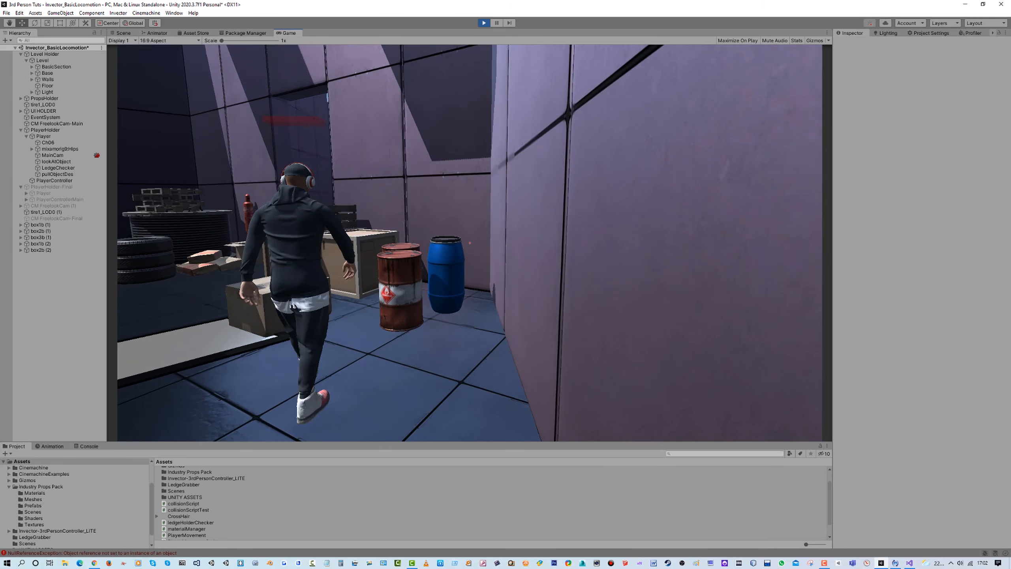
key(w)
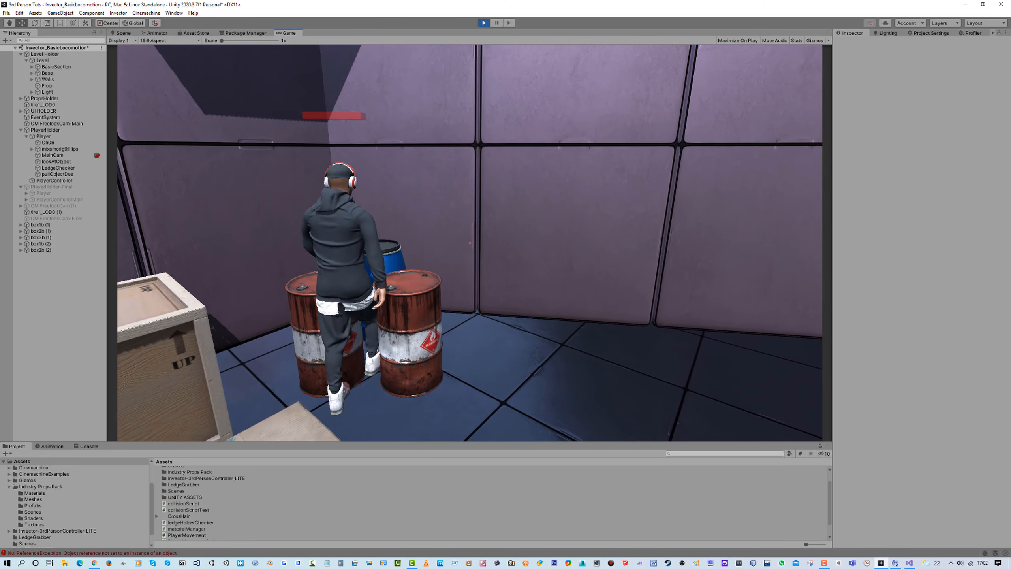
key(w)
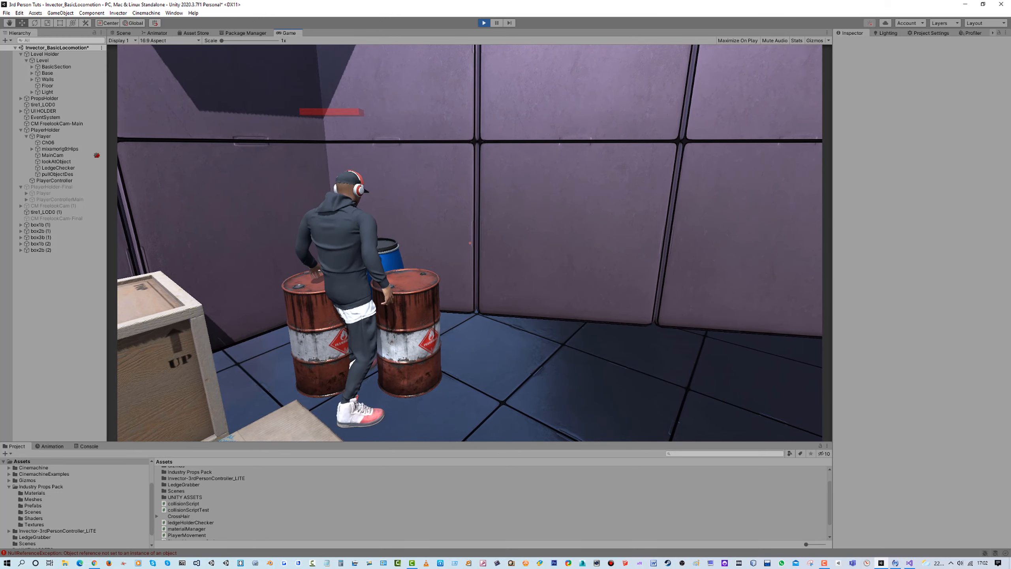
Set Push Power to 10 on the running Player's Collision Script and walk the character into the barrels again.
key(super)
click(55, 136)
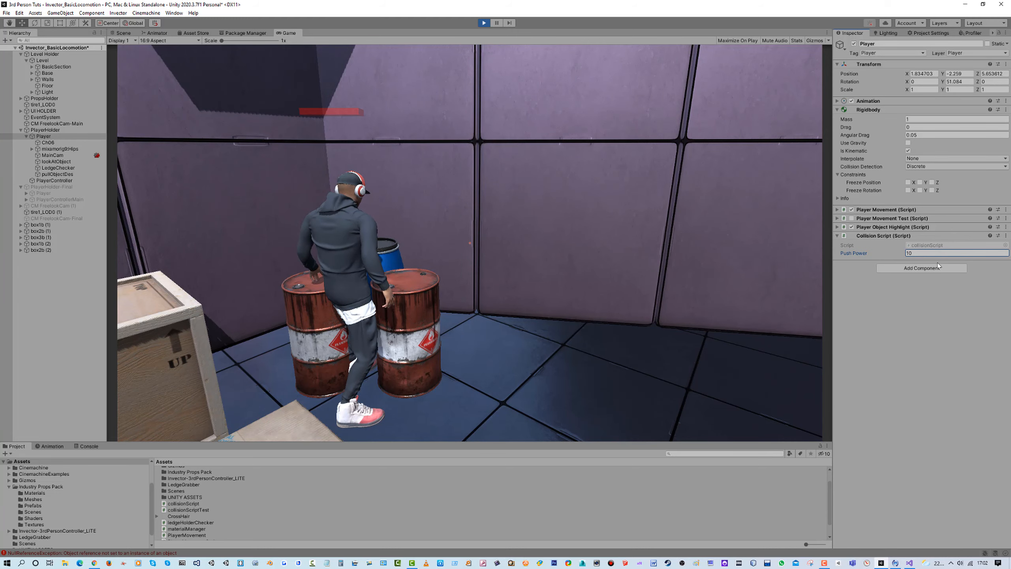
key(w)
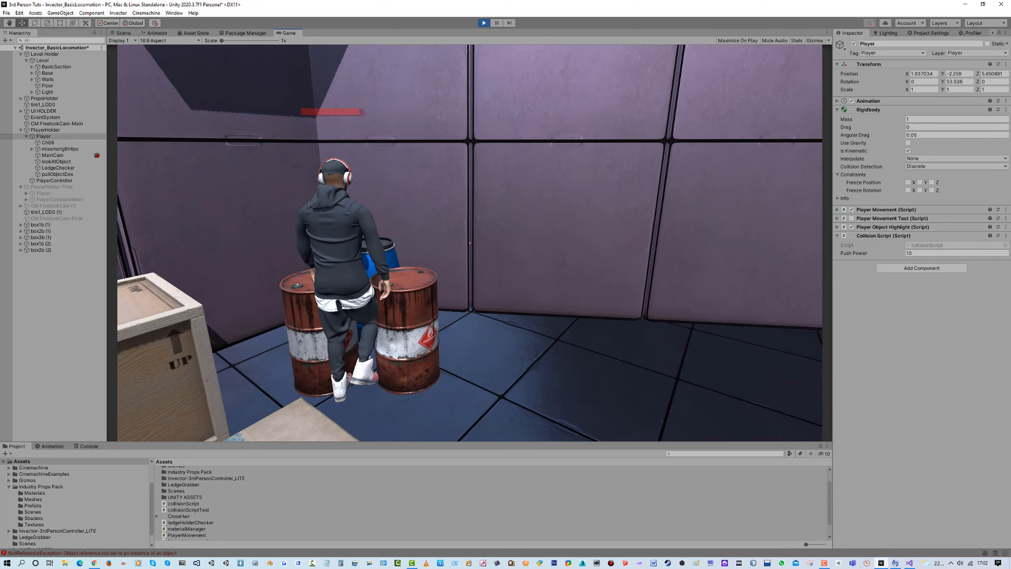
key(w)
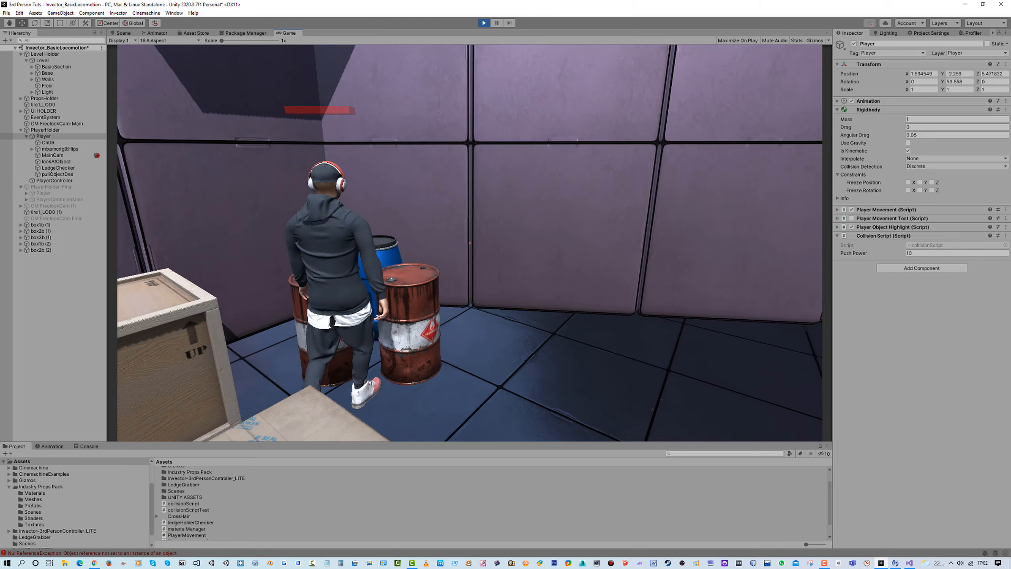
key(w)
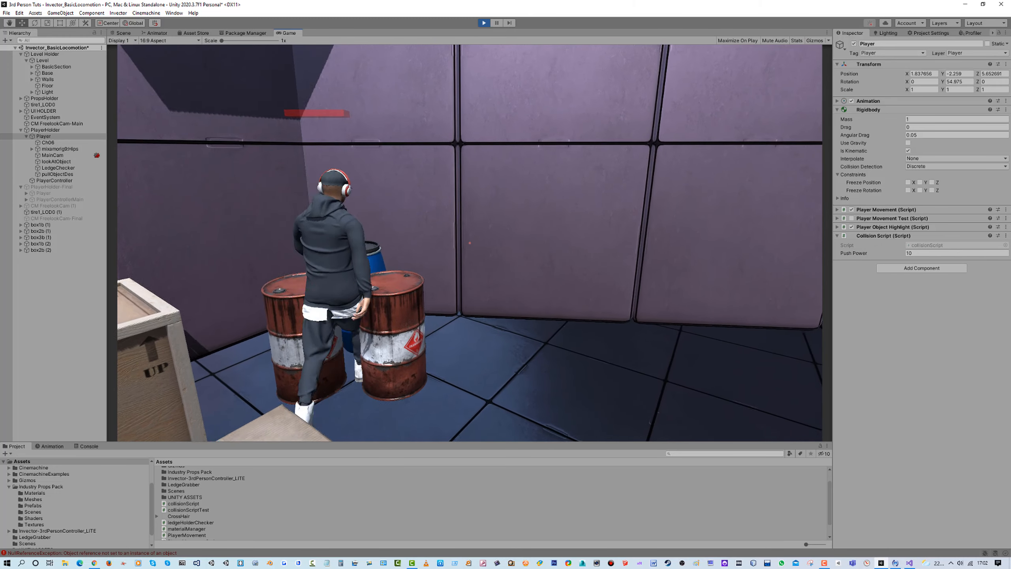
key(s)
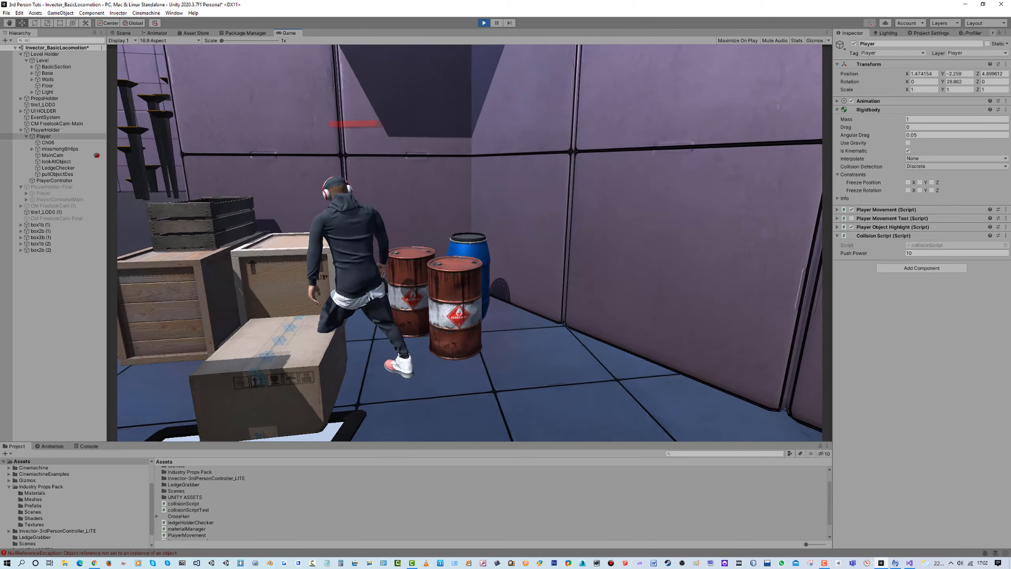
key(w)
key(s)
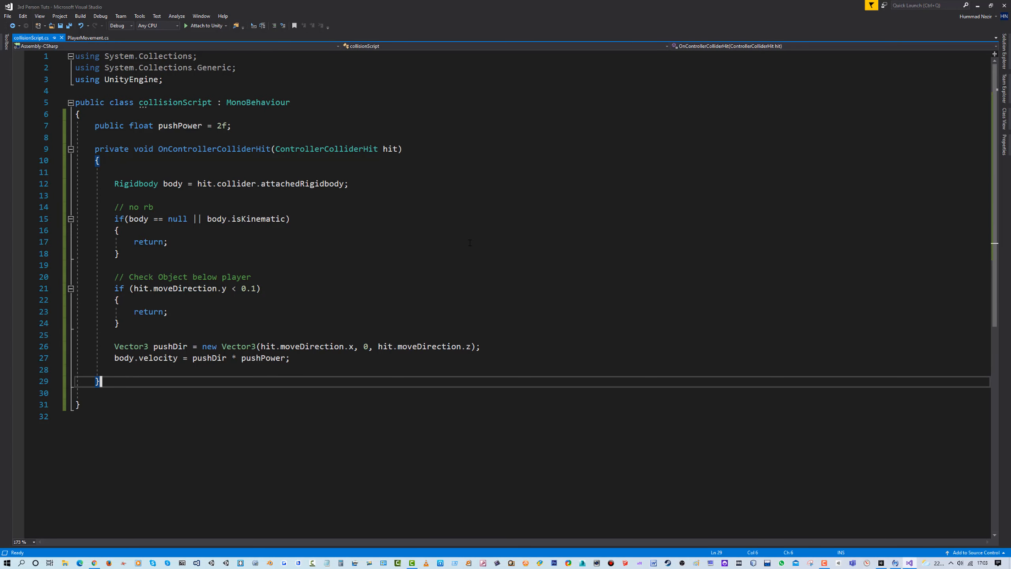
Switch from the collisionScript code to Unity and remove the Collision Script component from Player.
click(785, 425)
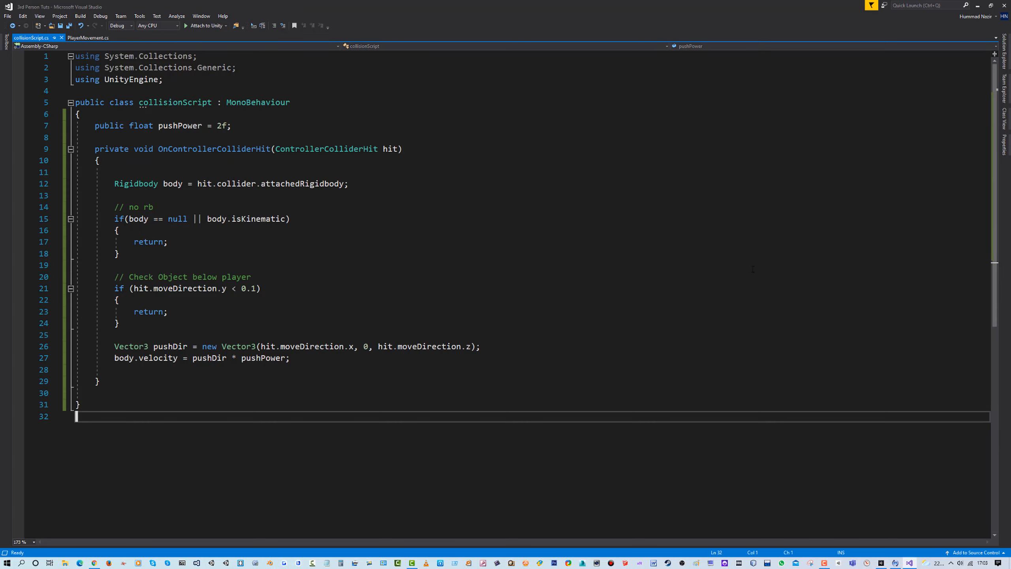
click(883, 563)
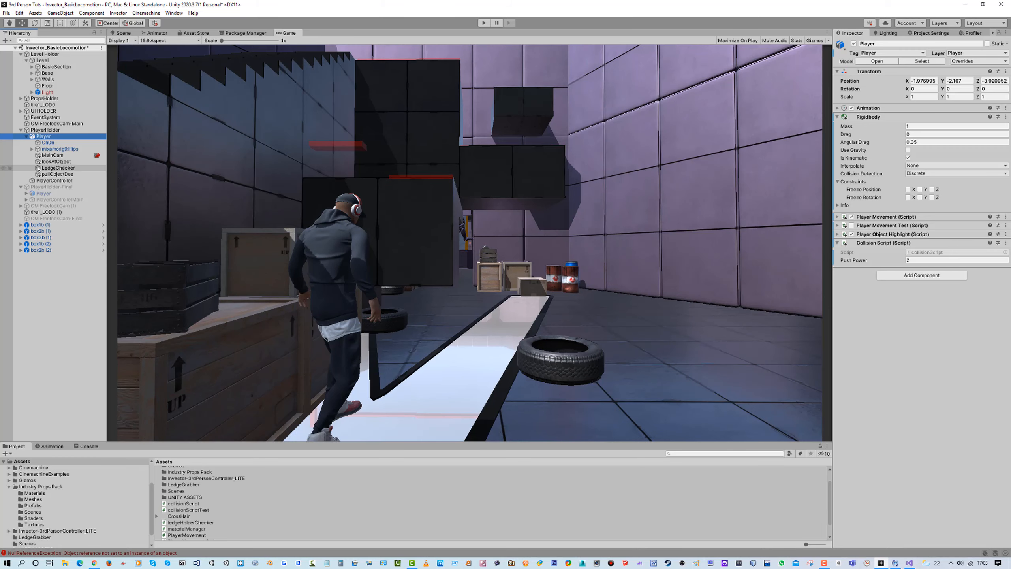
click(1007, 243)
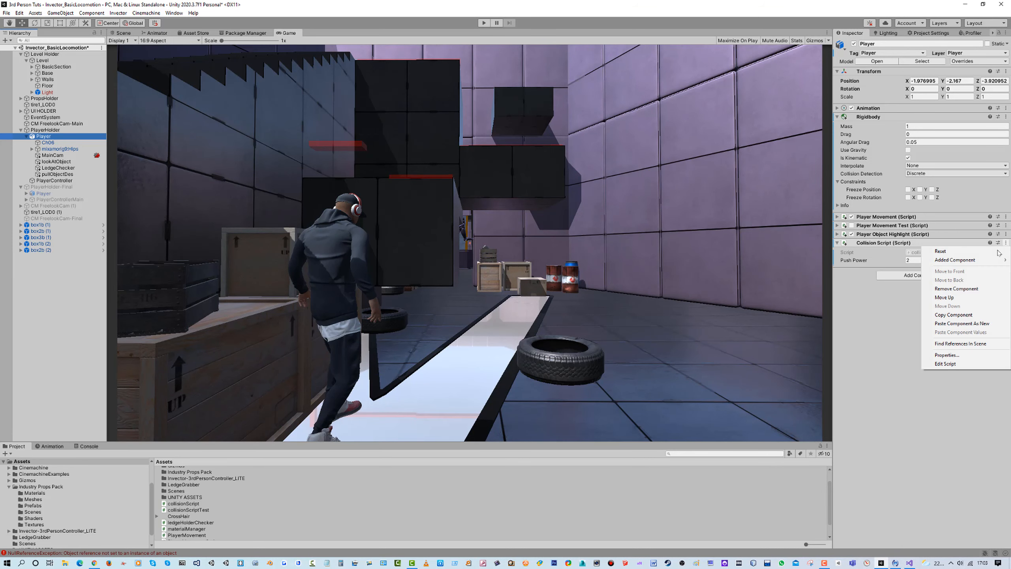
click(956, 289)
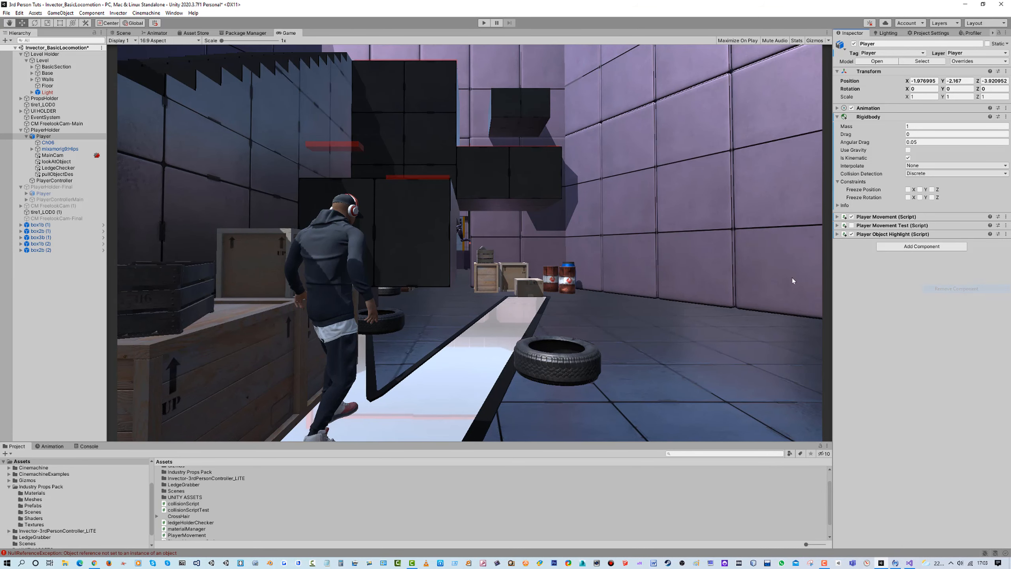
Add the Collision Script component to the PlayerController object under PlayerHolder.
click(68, 181)
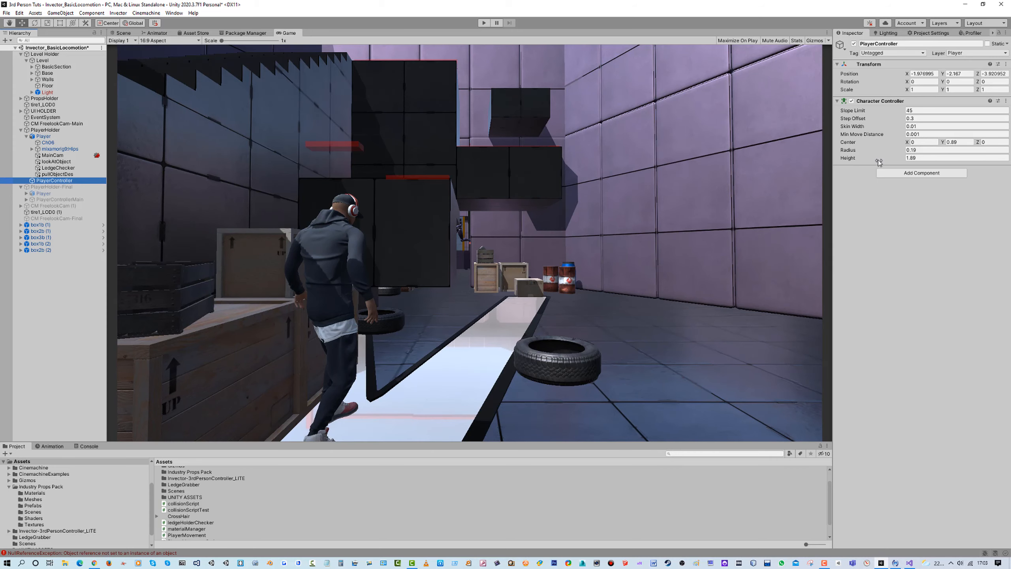
click(914, 174)
click(912, 195)
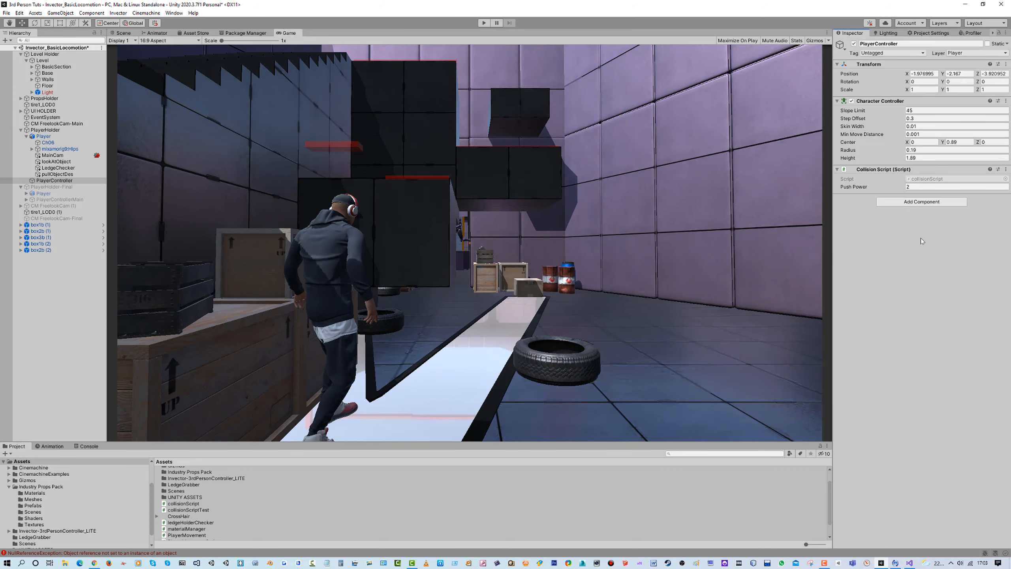
Run the scene and walk the character over the tire and into the barrels to test pushing with the relocated script.
click(481, 24)
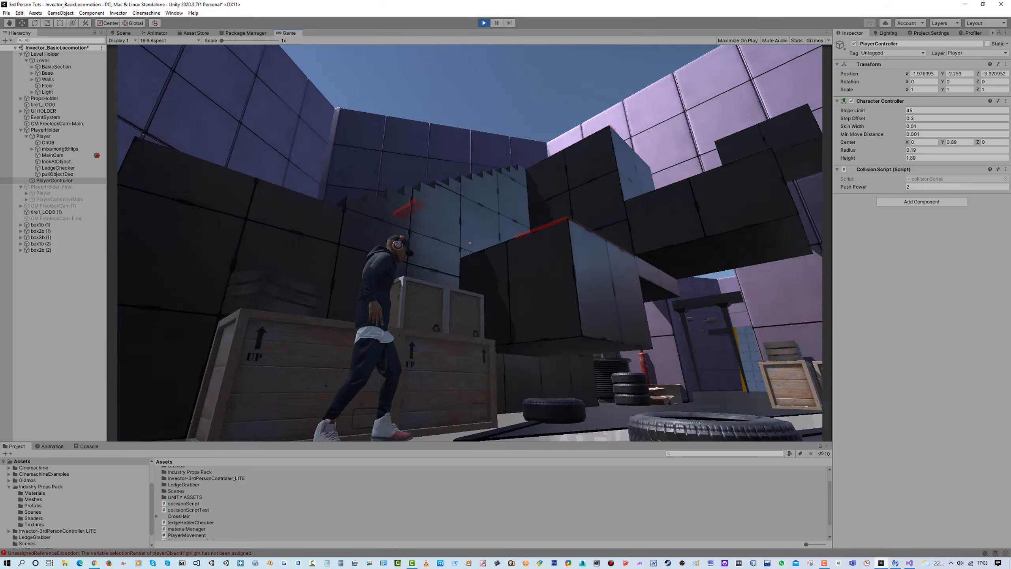
key(w)
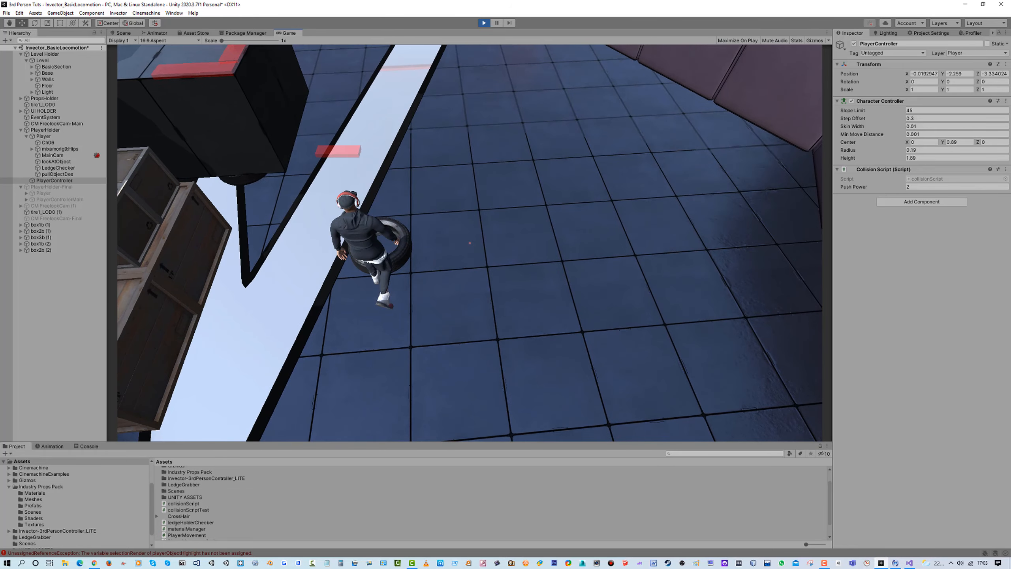
key(w)
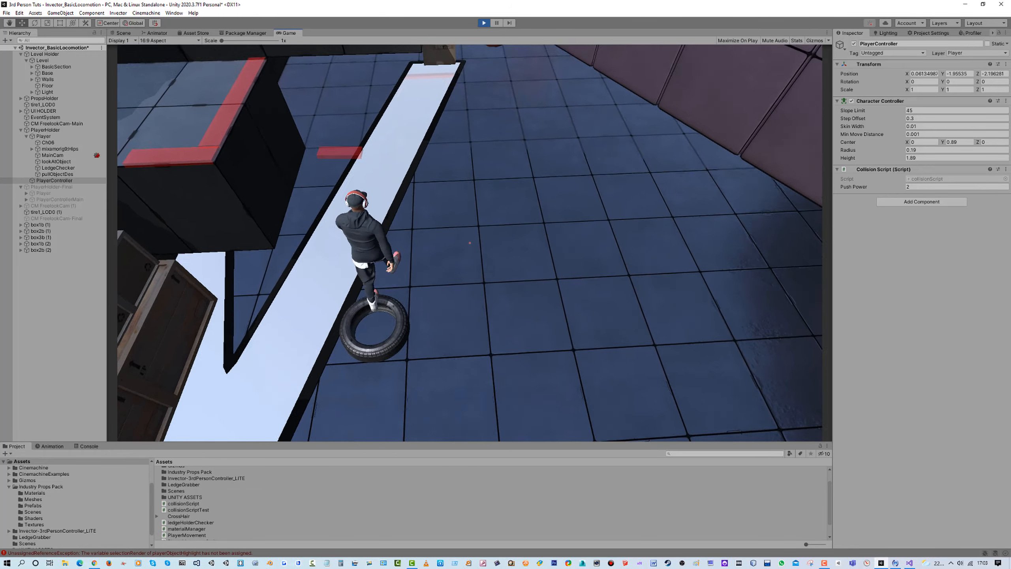
key(w)
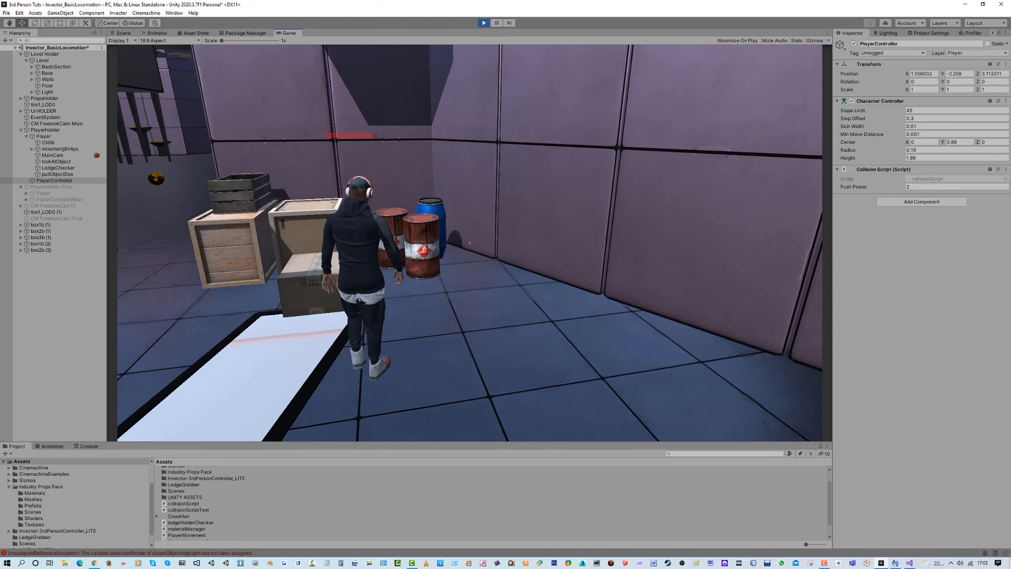
key(w)
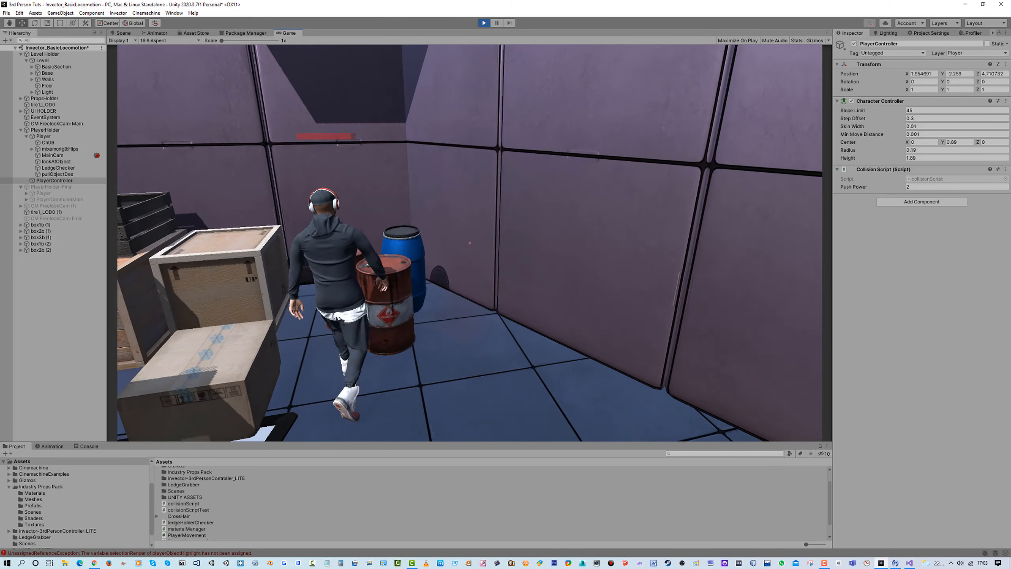
key(w)
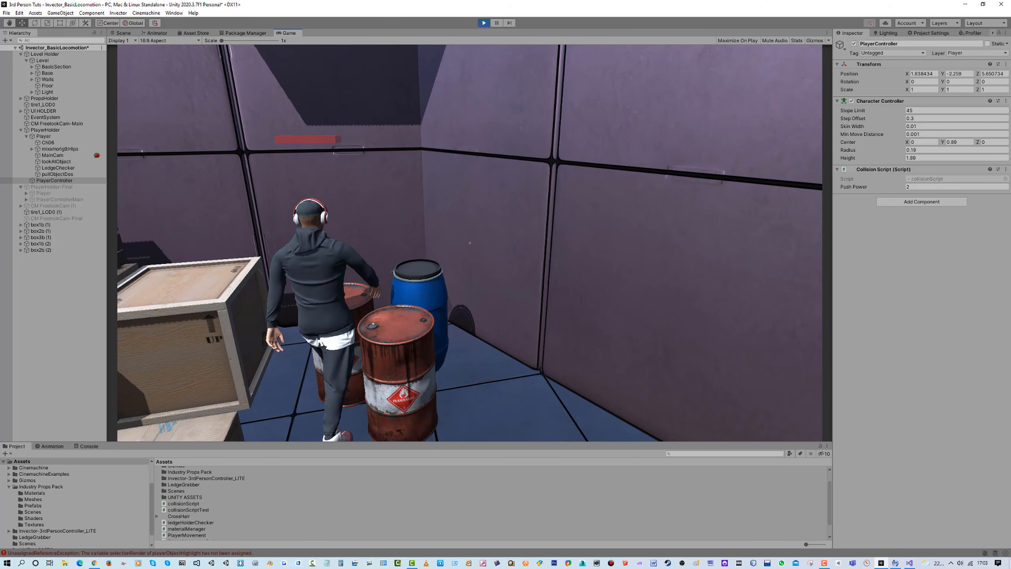
key(s)
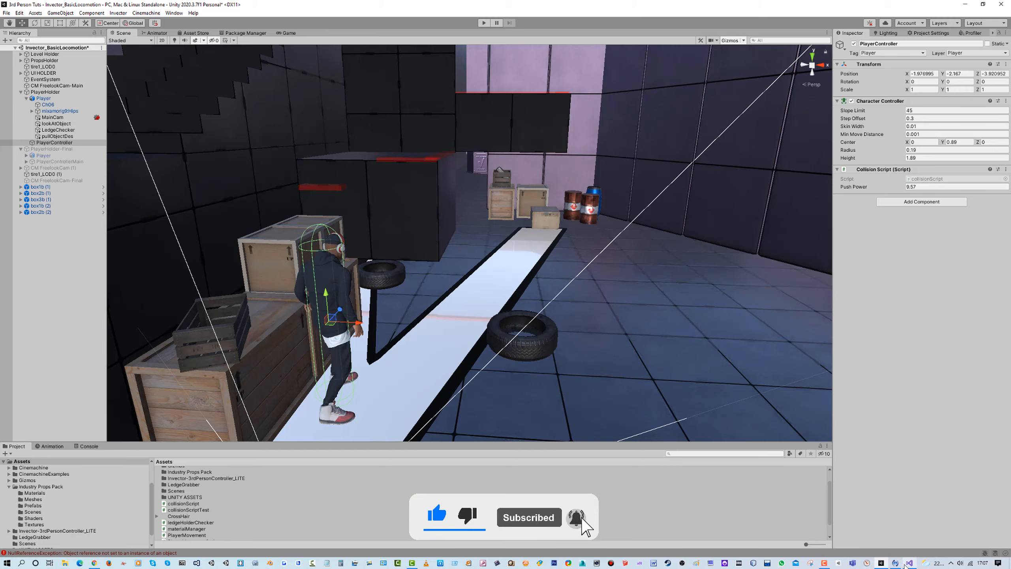
In Visual Studio, change the below-player condition in collisionScript to hit.moveDirection.y < -0.1 and save the file.
key(alt+Tab)
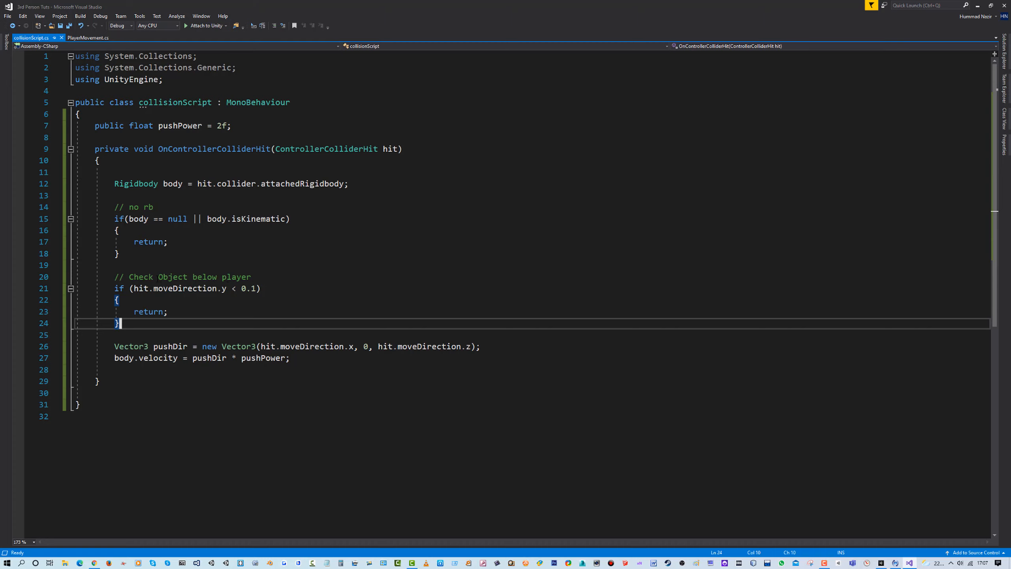
click(243, 289)
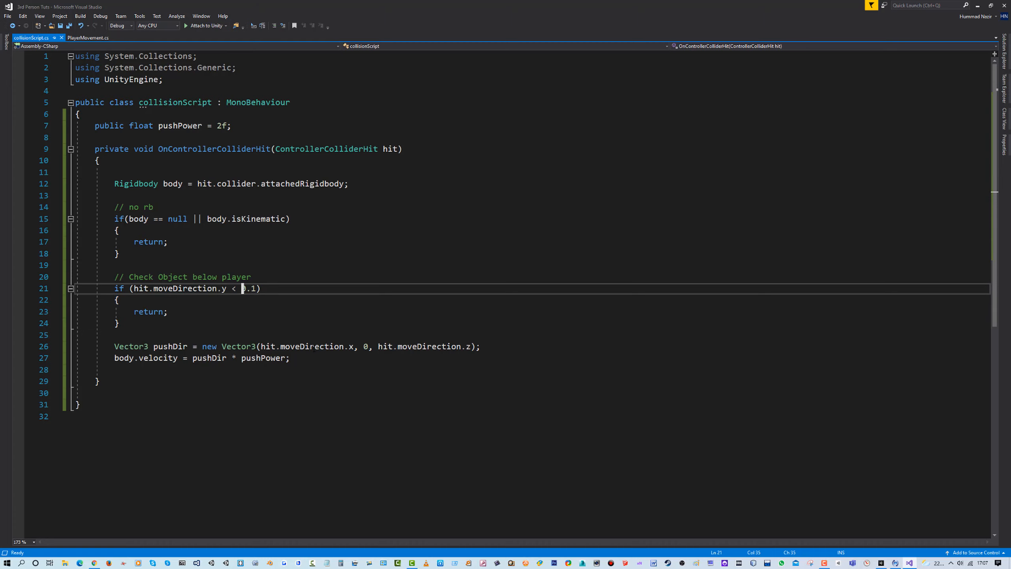
click(350, 346)
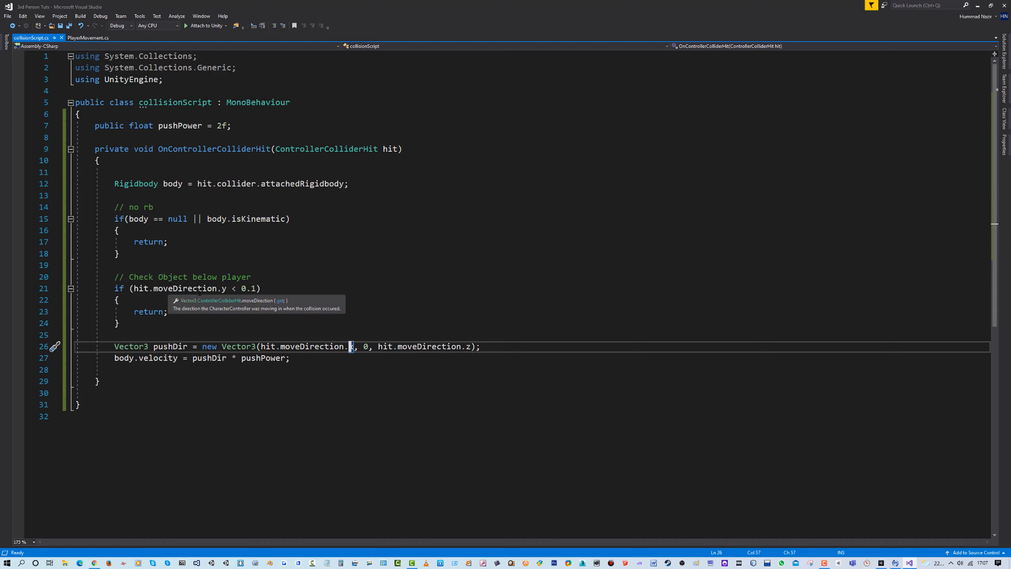
click(243, 288)
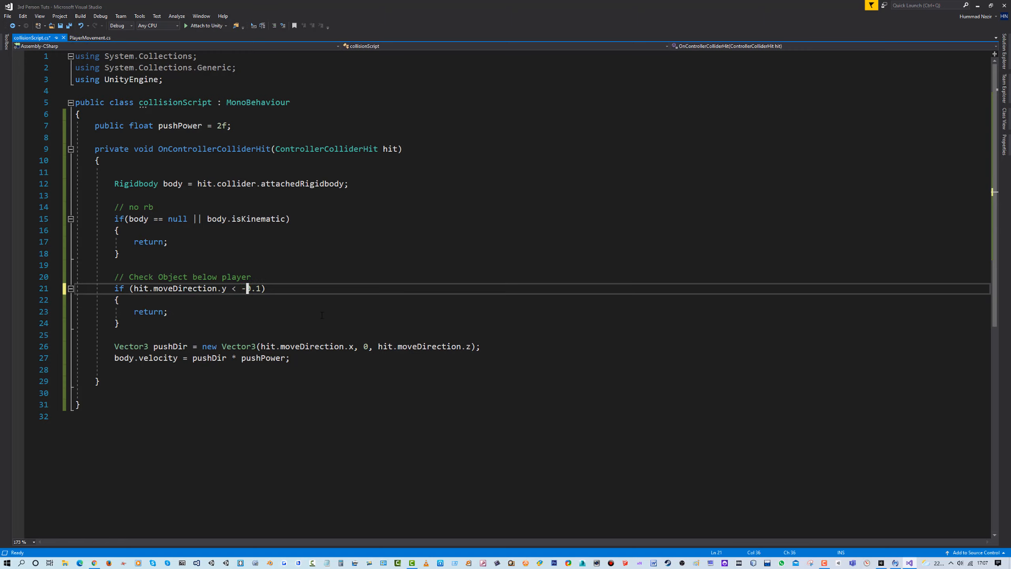
click(478, 333)
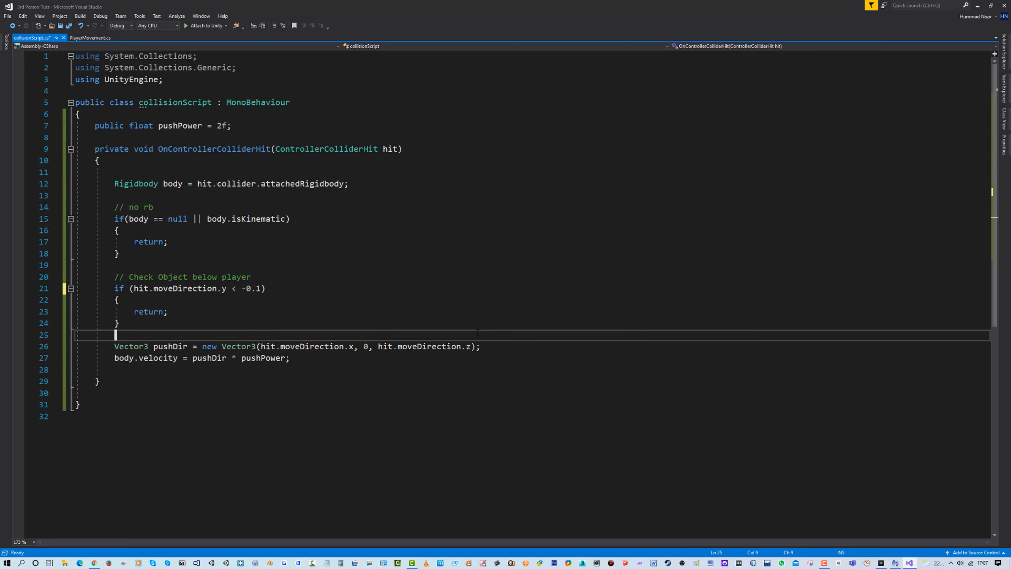
click(359, 280)
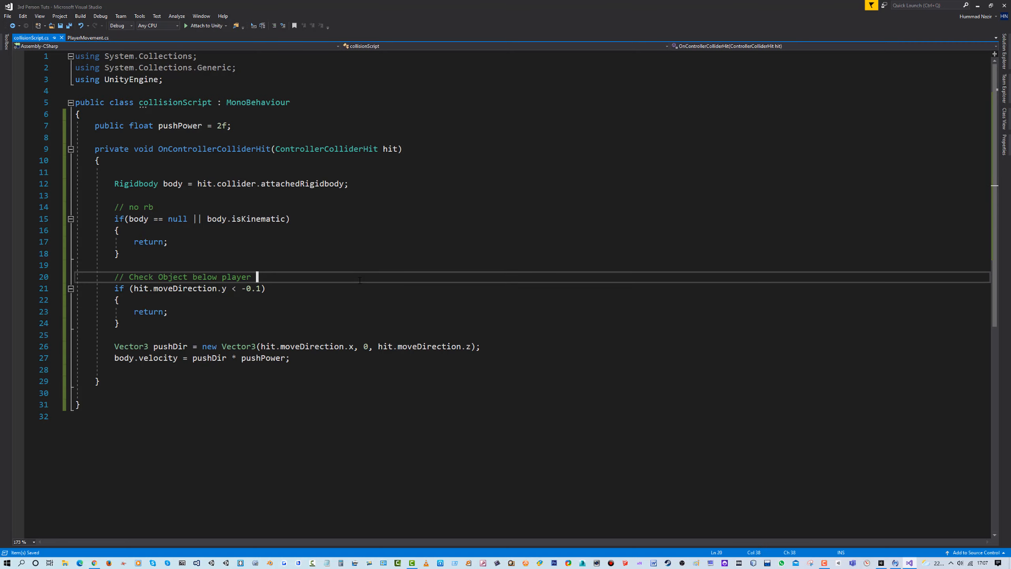
Return to Unity, run the scene, walk the character into the tire to test the revised condition, and stop the run.
click(978, 7)
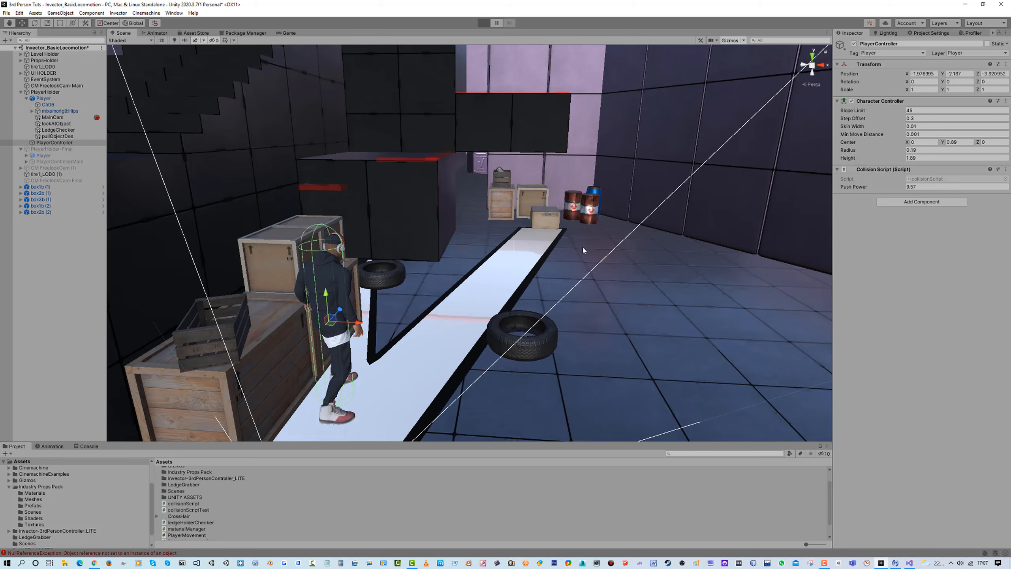
key(ctrl+p)
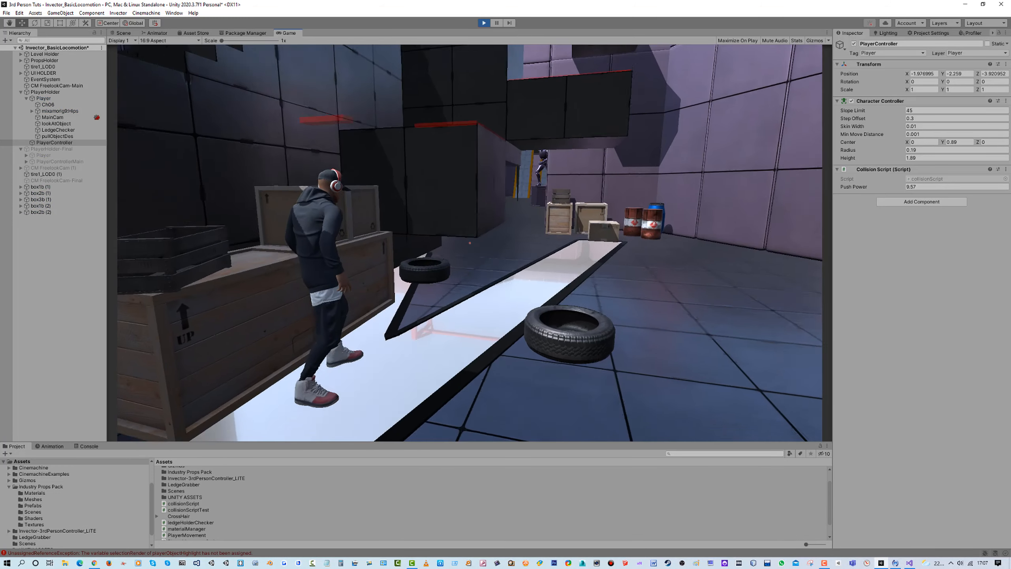
key(super)
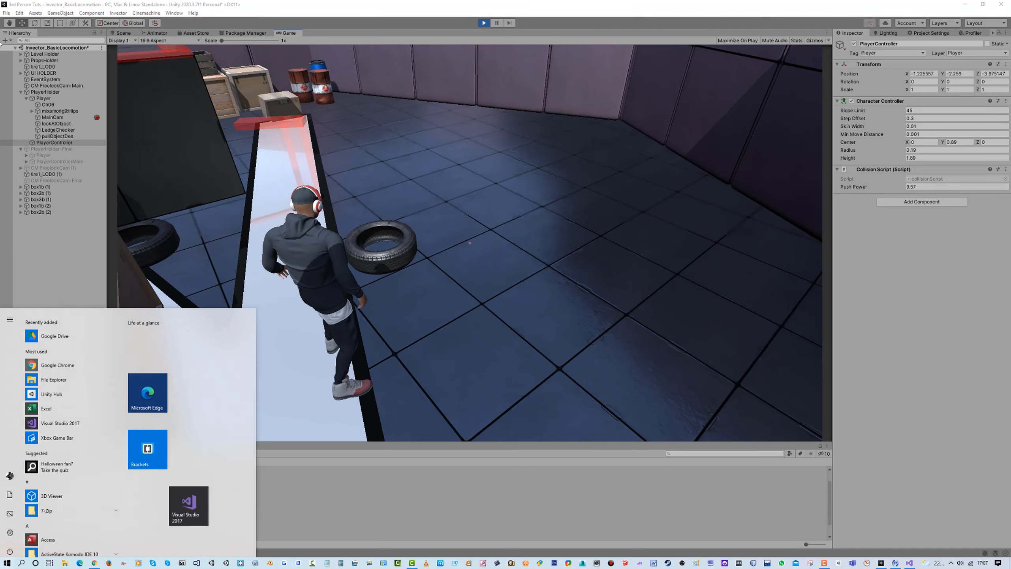
click(38, 218)
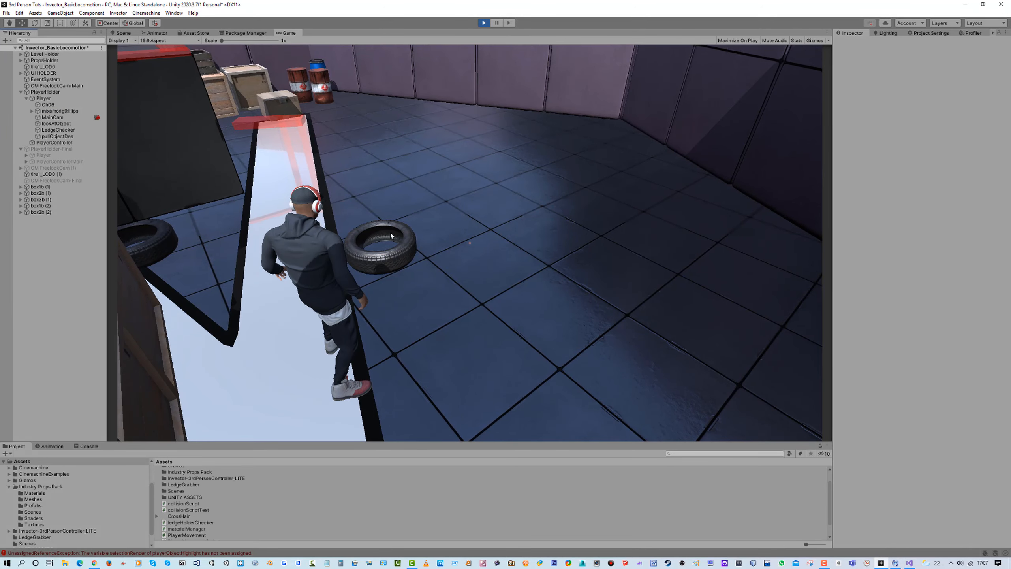
key(w)
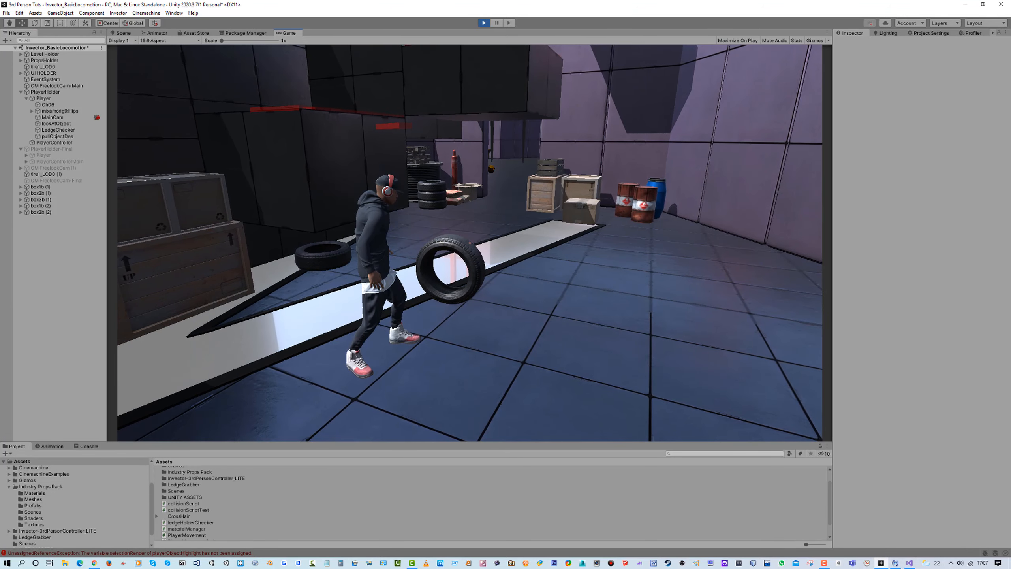
key(super)
click(485, 23)
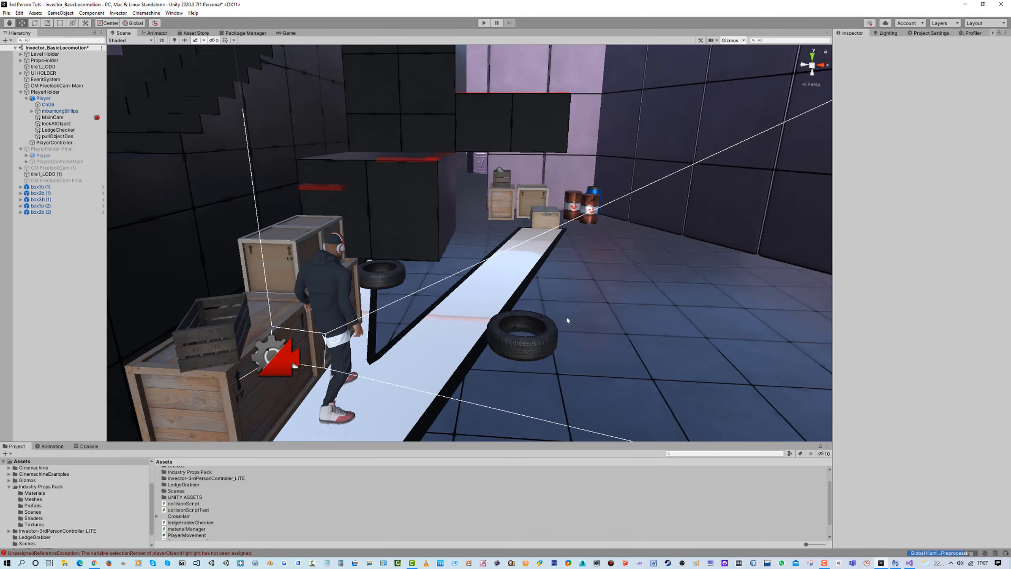
Shrink the Box Collider of tire1_LOD0 (1) to the tire's height by lowering its upper face, to an X size of about 0.36.
click(542, 336)
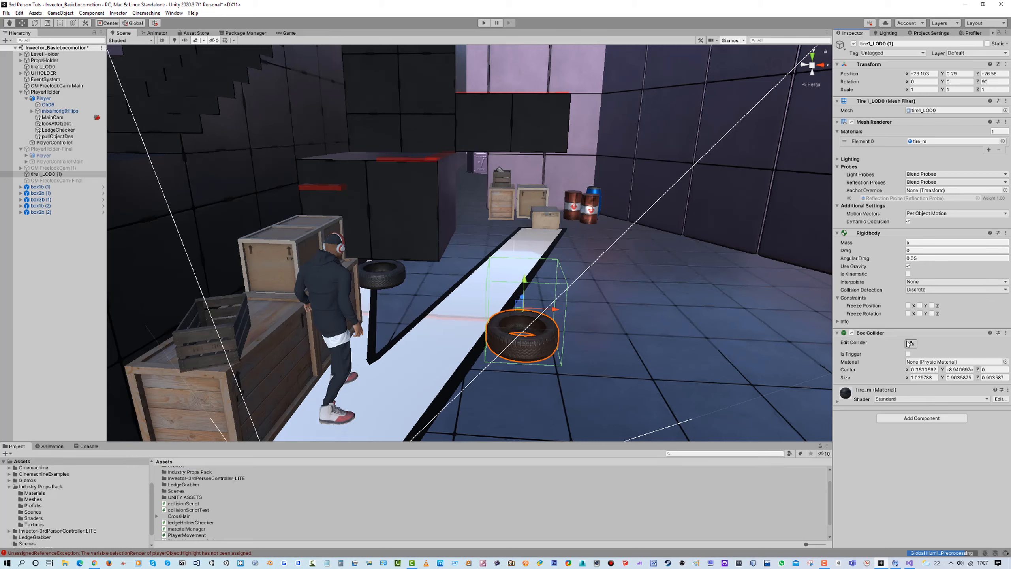
click(872, 332)
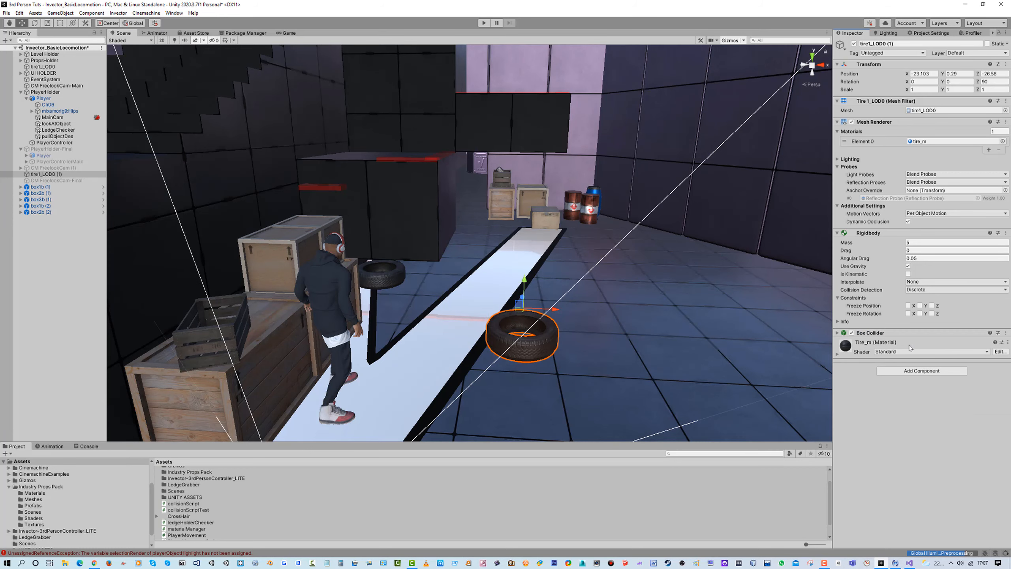
click(892, 332)
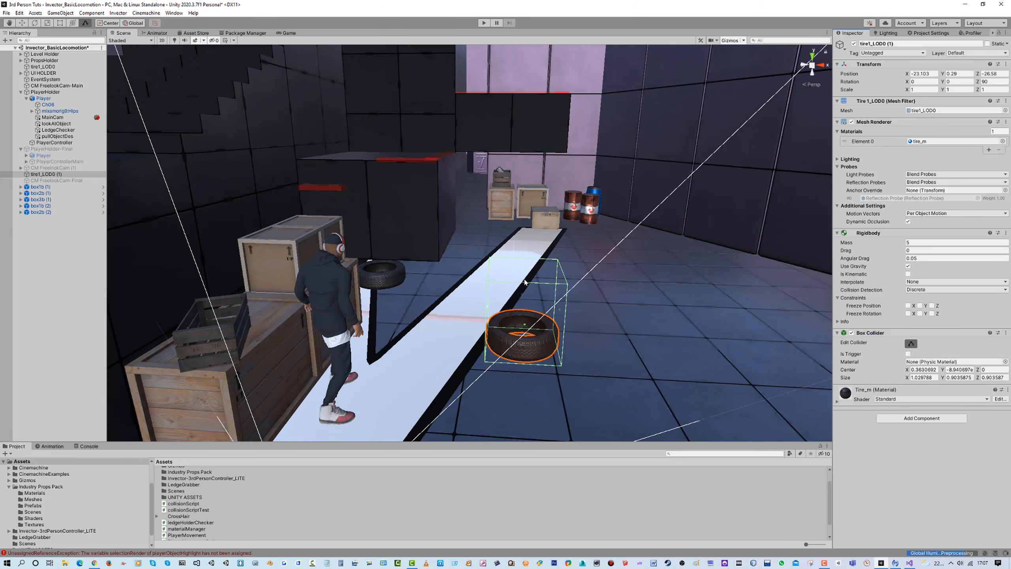
drag(526, 271, 535, 322)
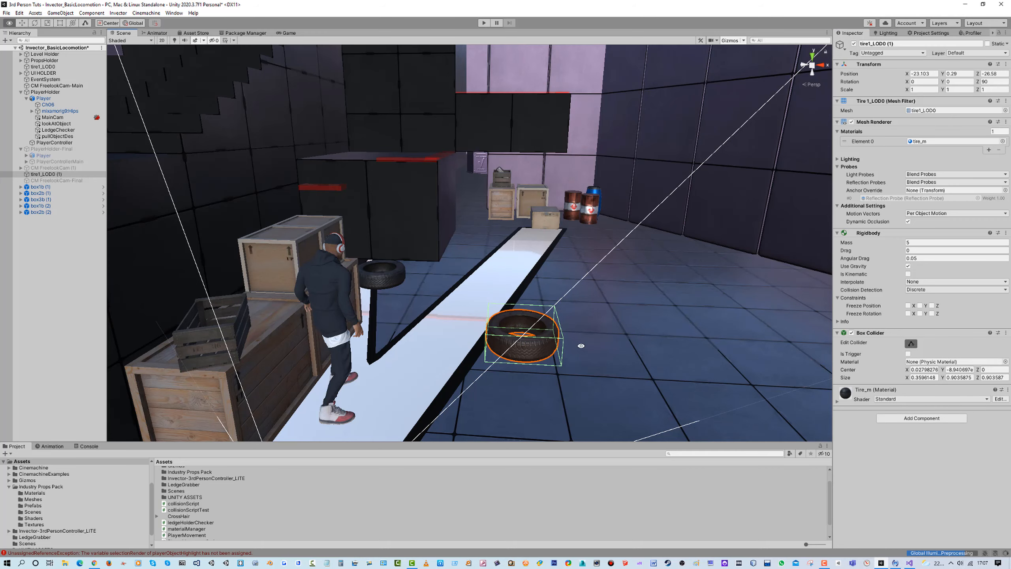
alt+drag(580, 345, 557, 309)
Run the scene and walk the character into the tire to test pushing it with the resized collider.
click(484, 22)
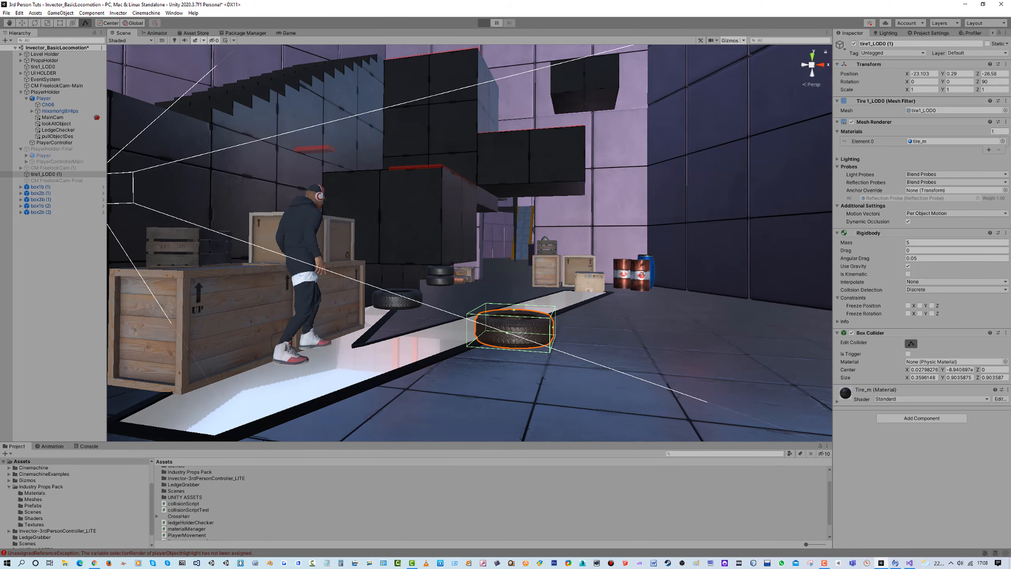
key(w)
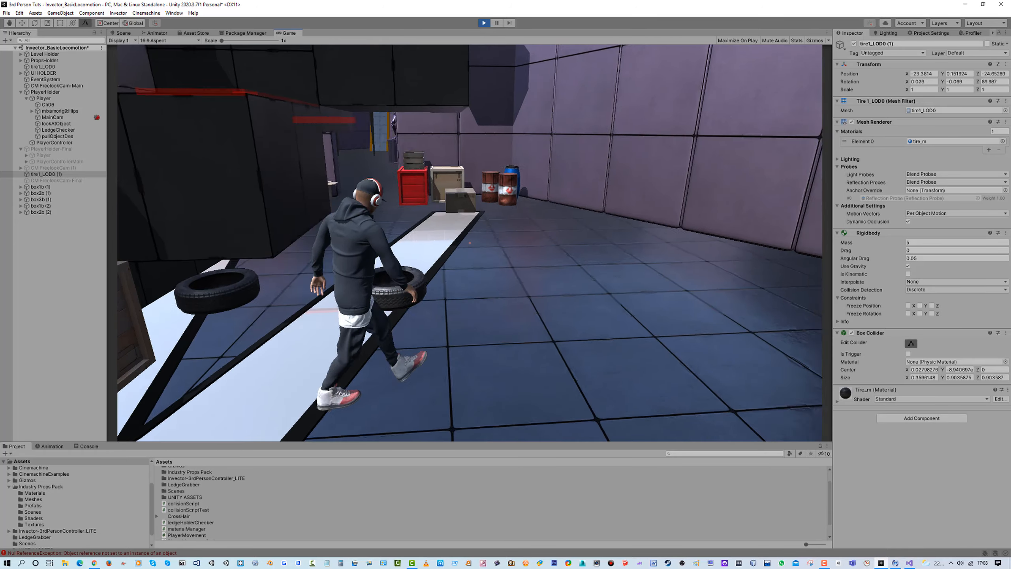
key(super)
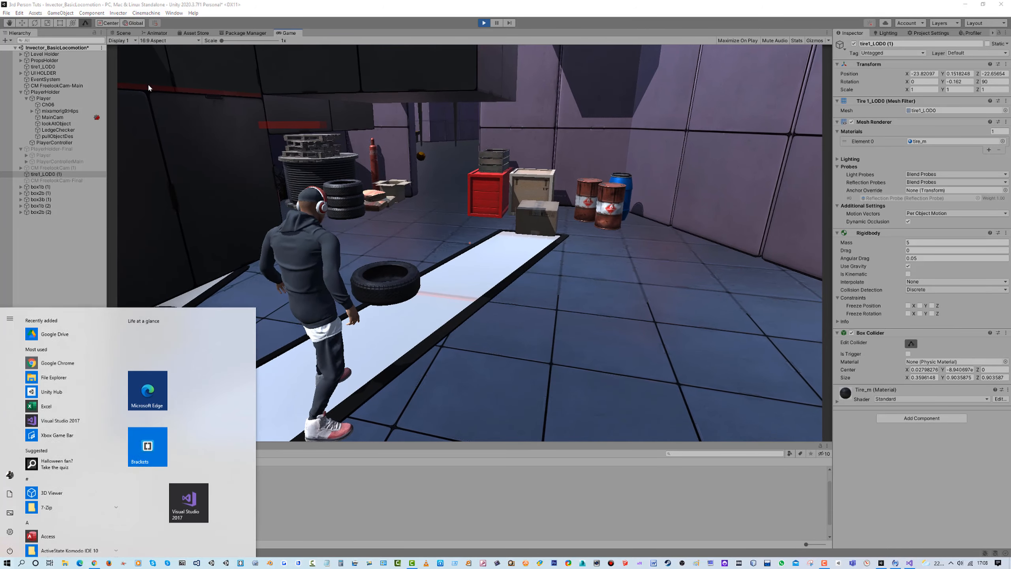
click(69, 255)
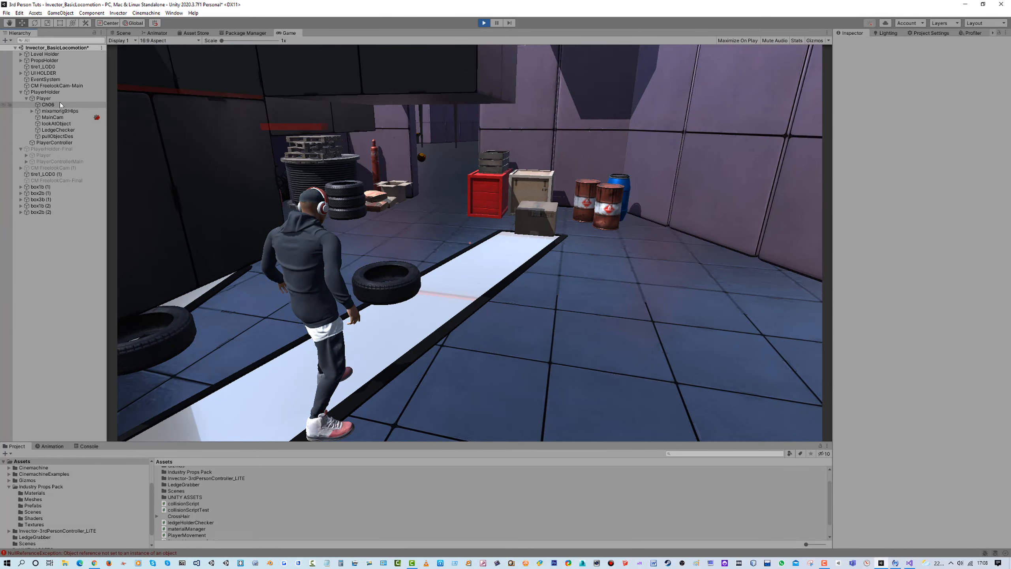
Set Push Power to 2 on PlayerController's Collision Script and walk the character into the tire.
click(68, 142)
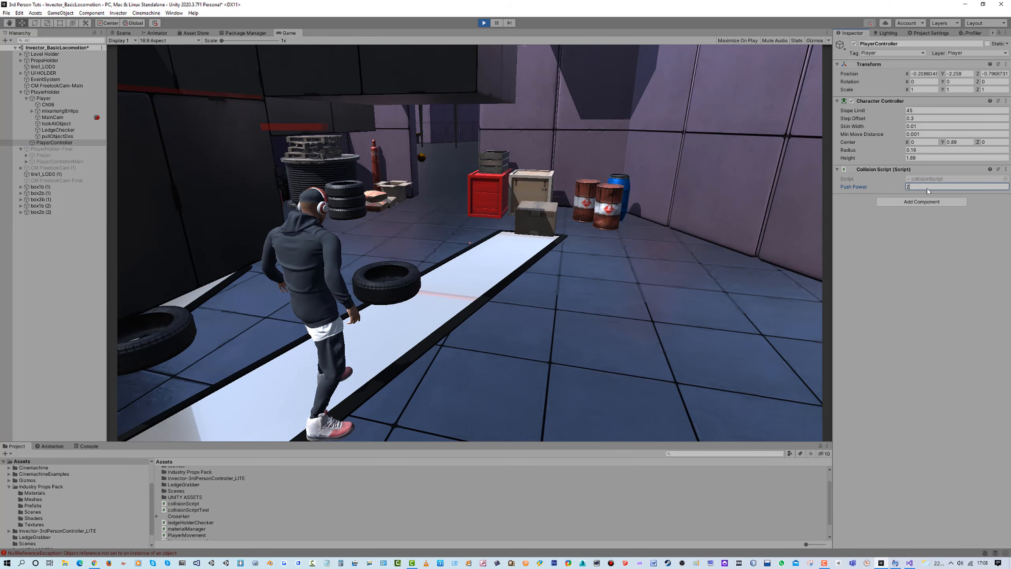
click(578, 350)
key(w)
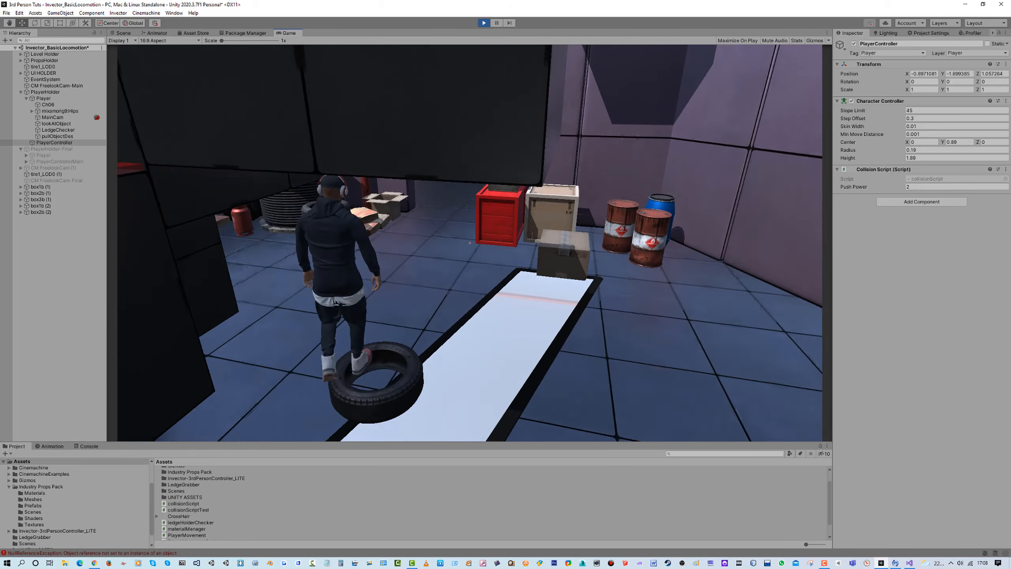
key(w)
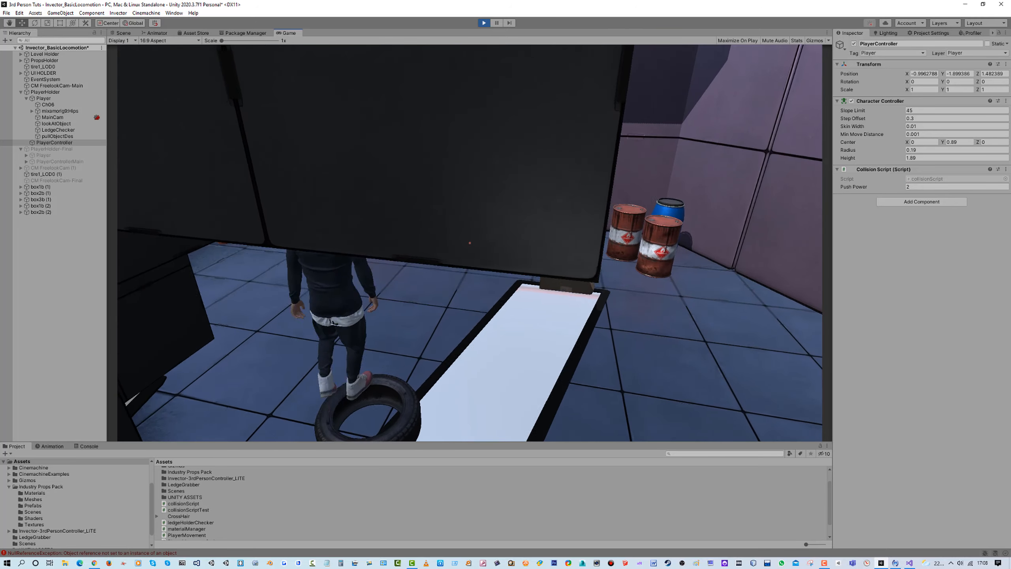
Set PlayerController's Push Power to 4.5 and push the tire and the cardboard box with the character.
key(super)
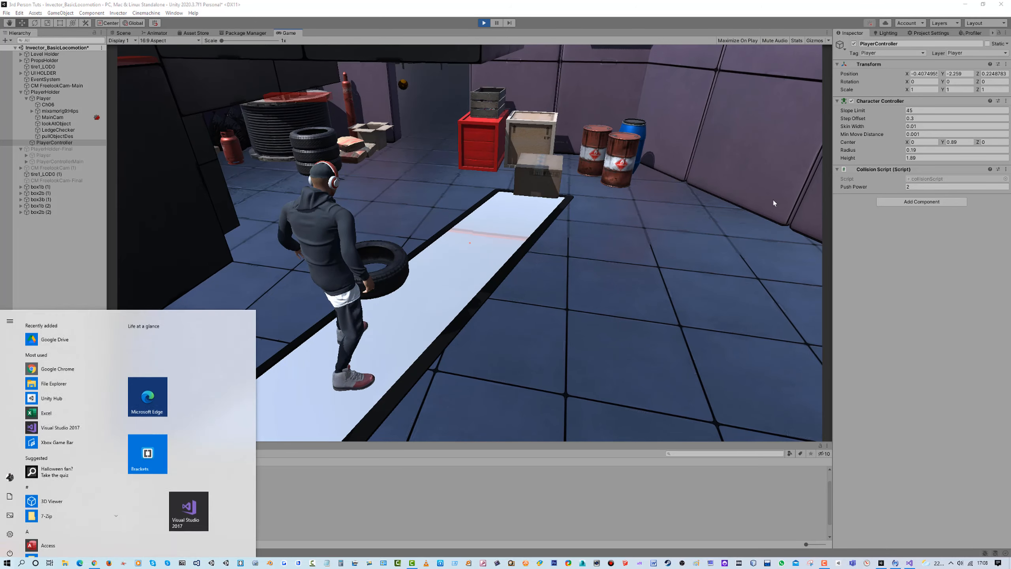
click(952, 187)
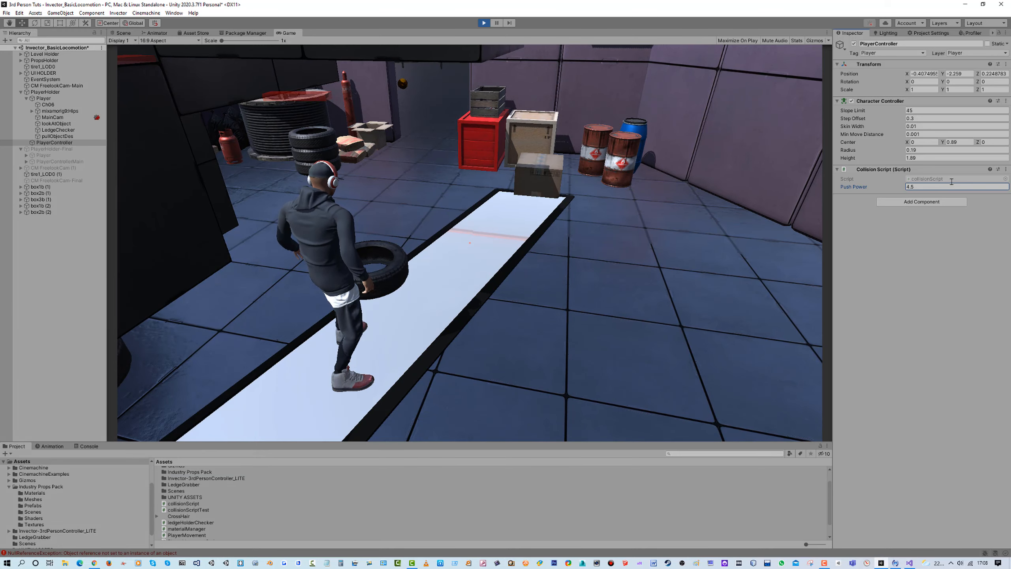
click(586, 255)
key(w)
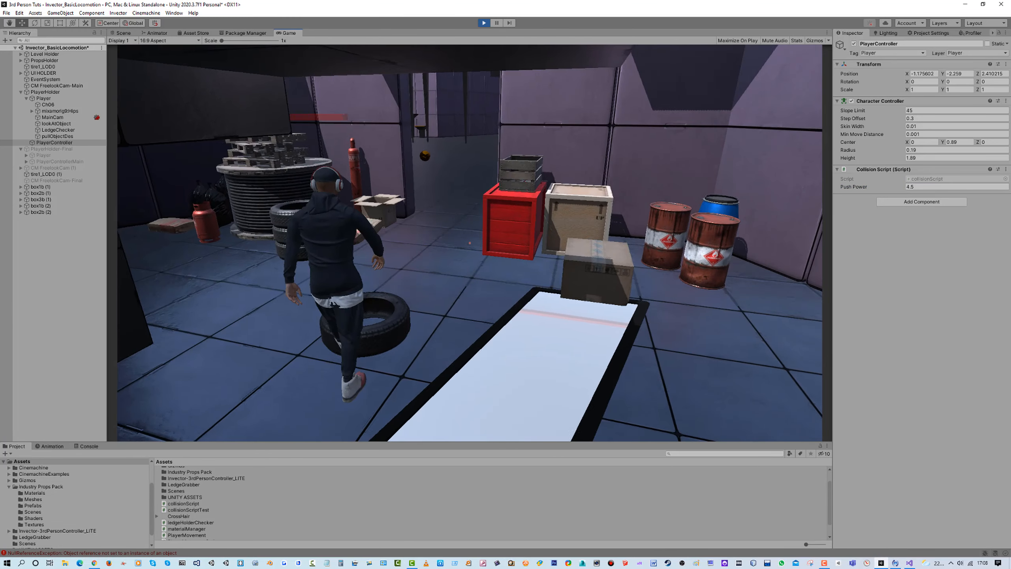
key(w)
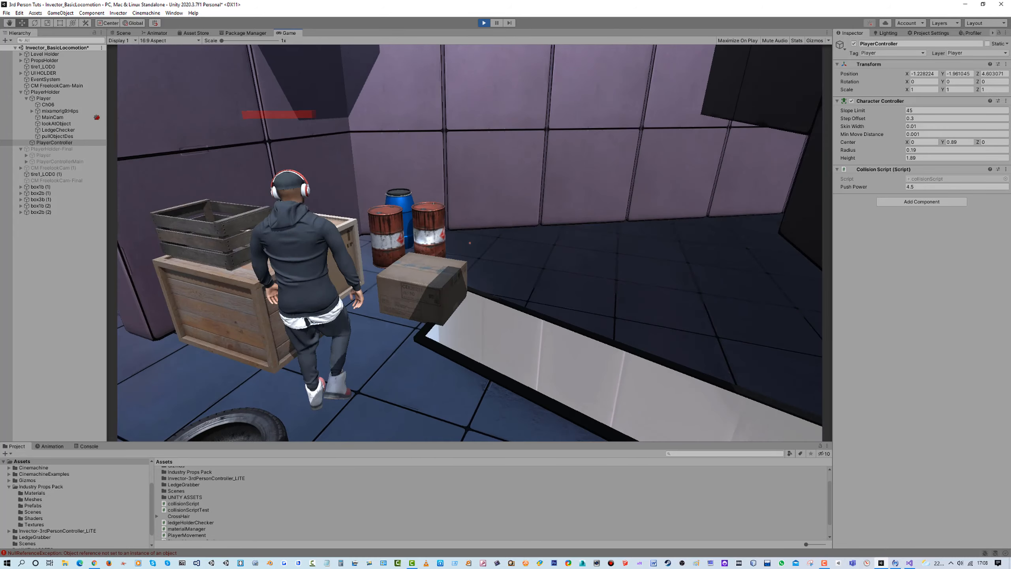
key(w)
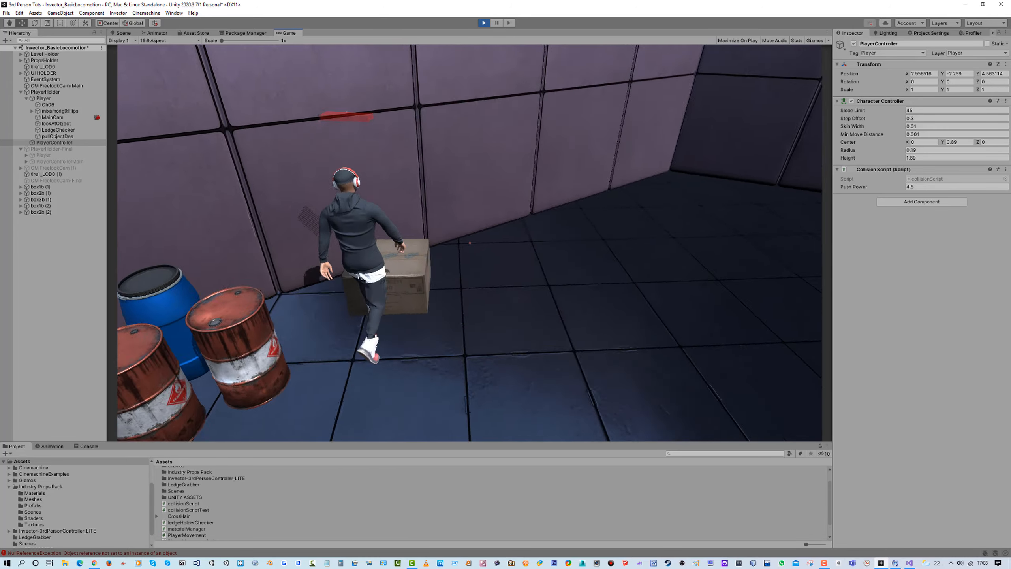
key(w)
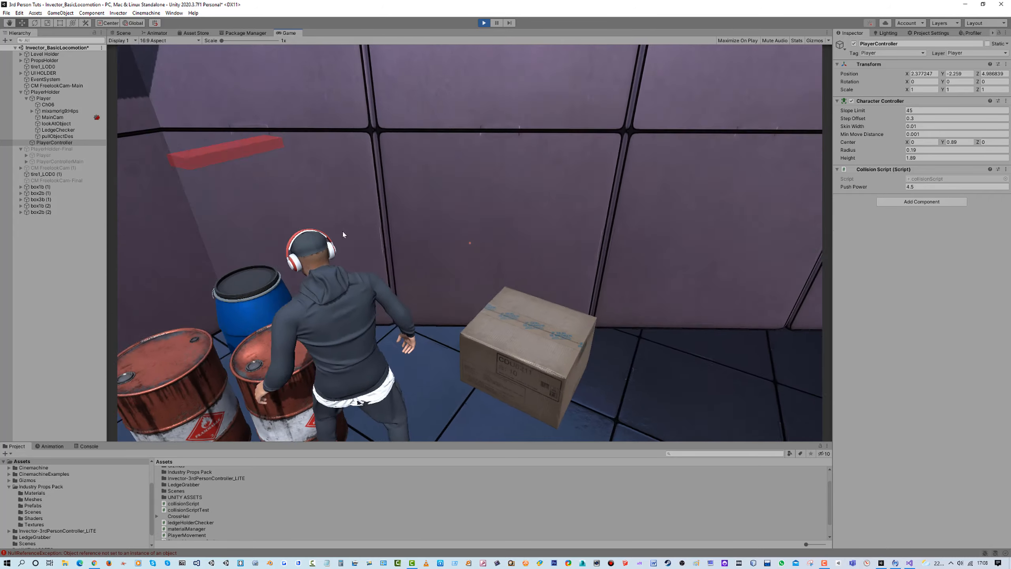
Clear the selection, walk the character into the red and blue barrels, and run back past the tire.
key(super)
click(45, 249)
key(w)
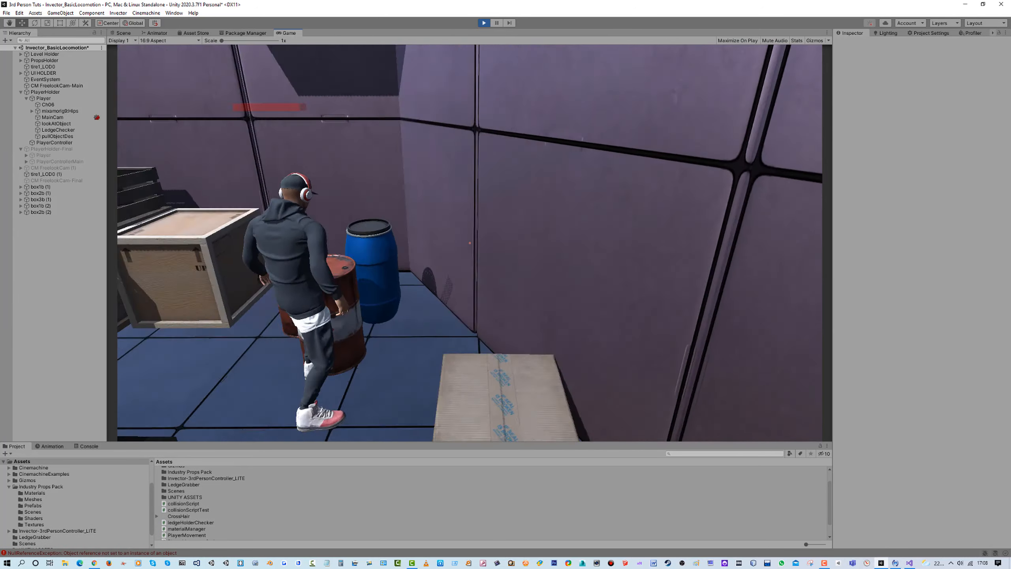
key(w)
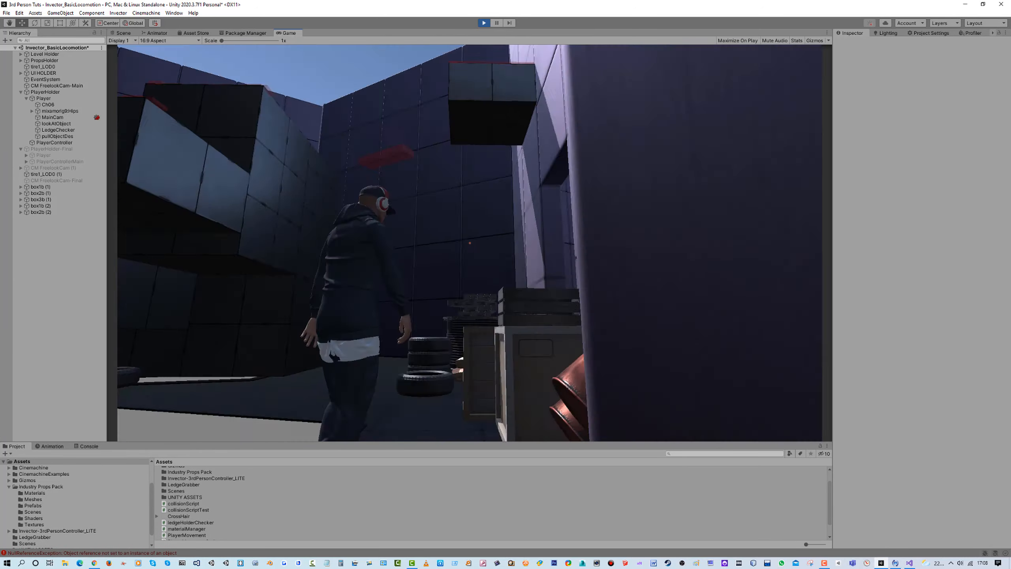
key(w)
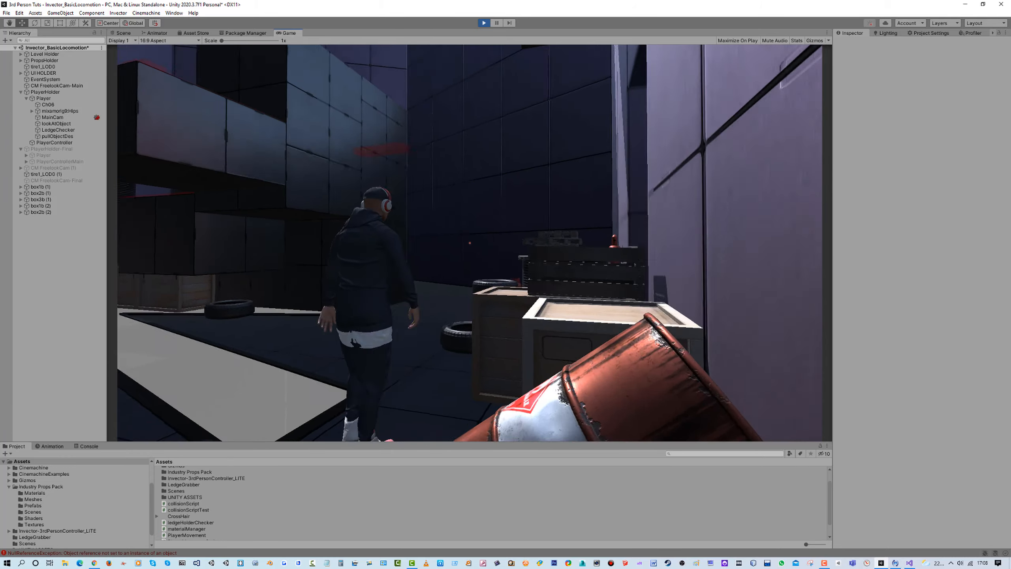
key(w)
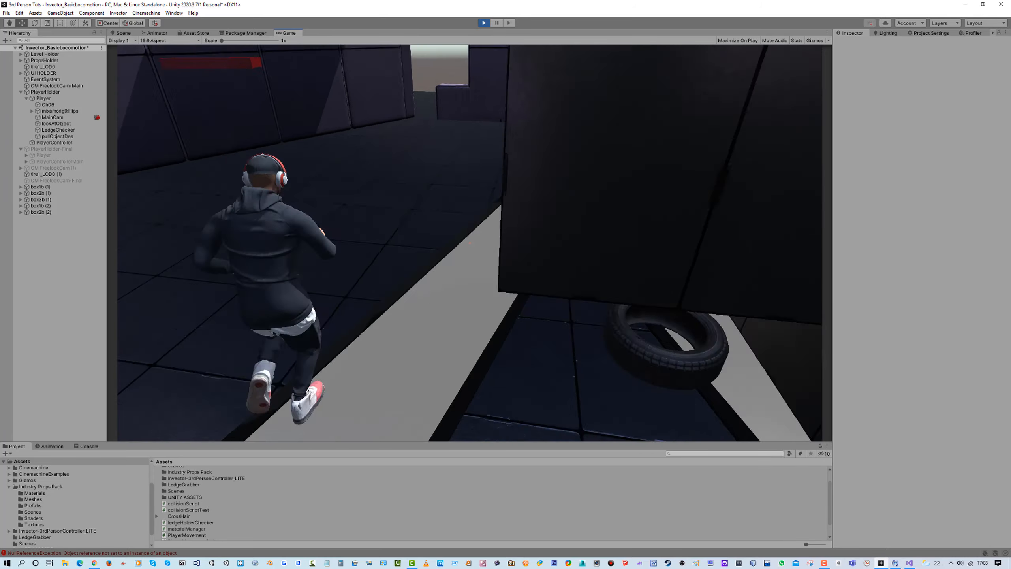
Jump the character onto the large wooden crates and push the small slatted crate off the end.
key(w)
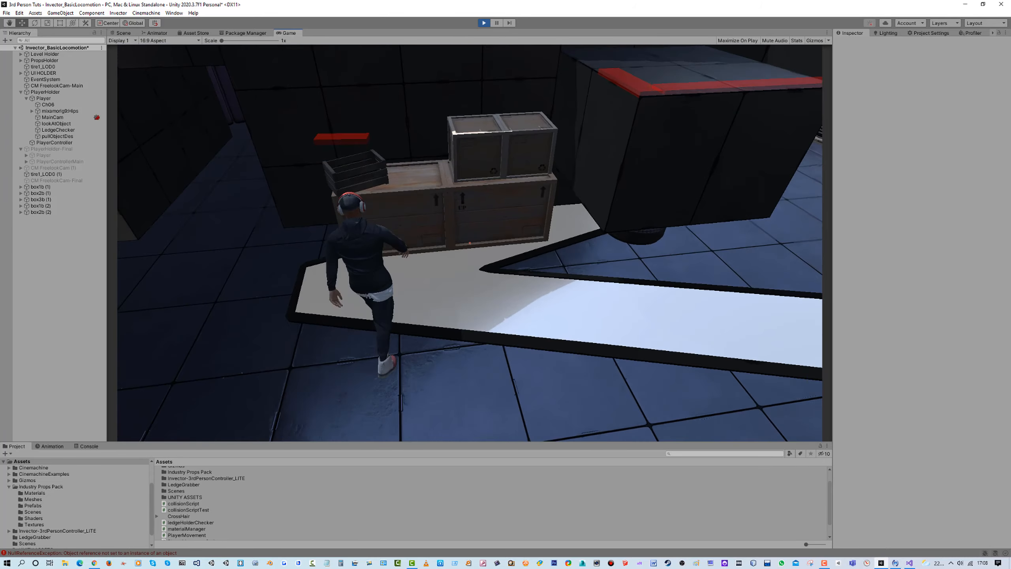
key(space)
key(w)
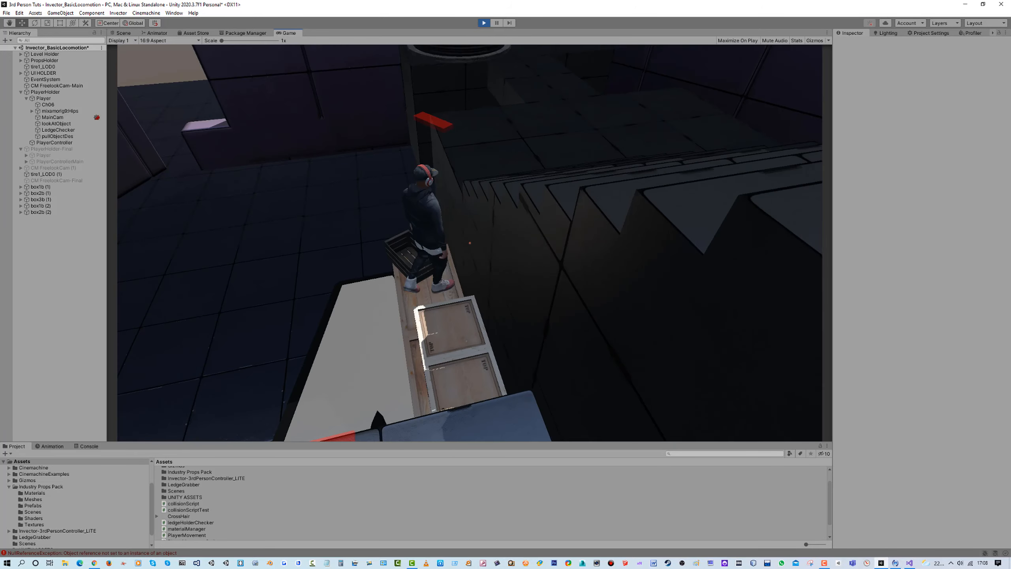
key(w)
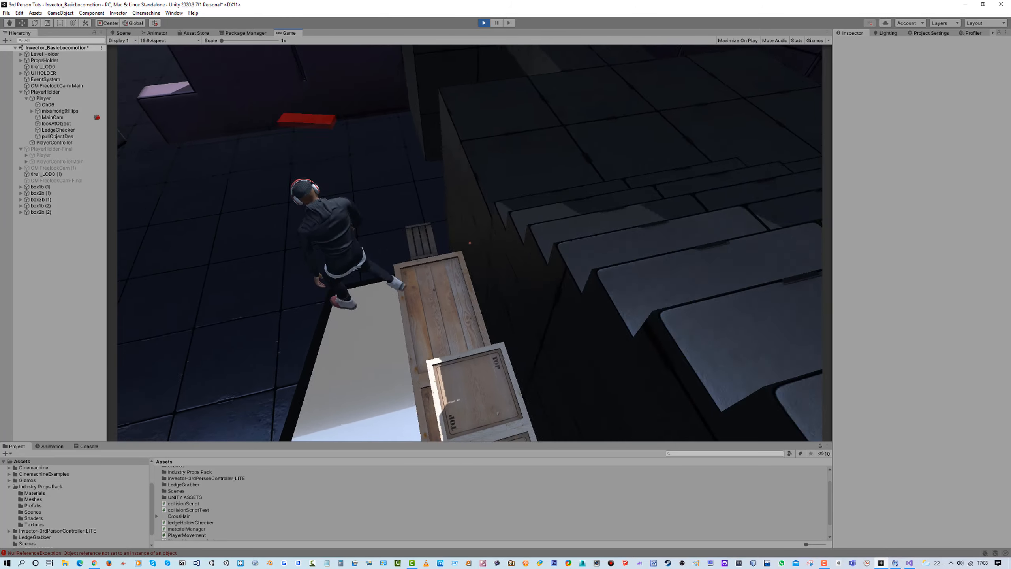
key(w)
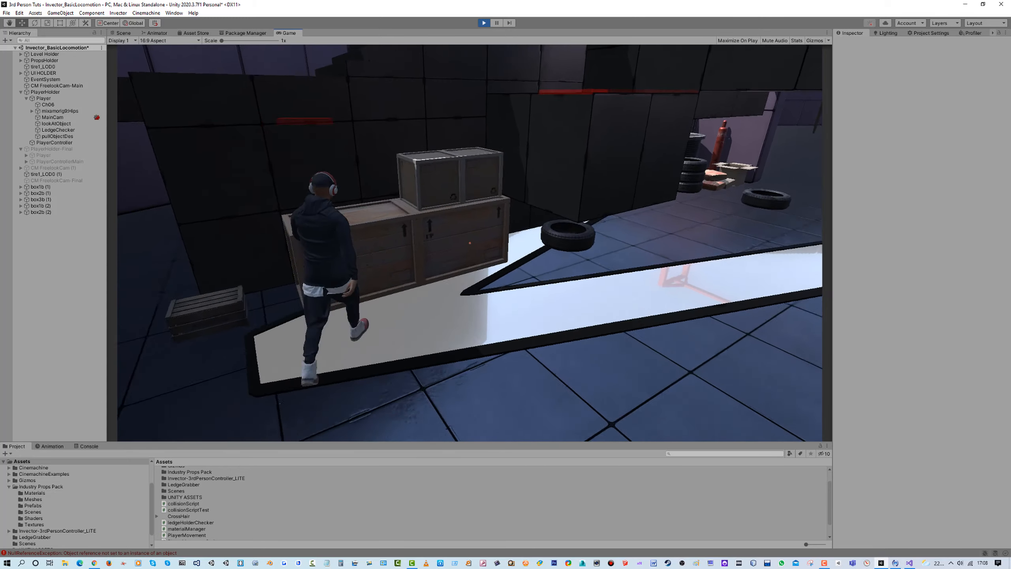
Walk the character back across the room to the tire near the stacked crates and barrels.
key(w)
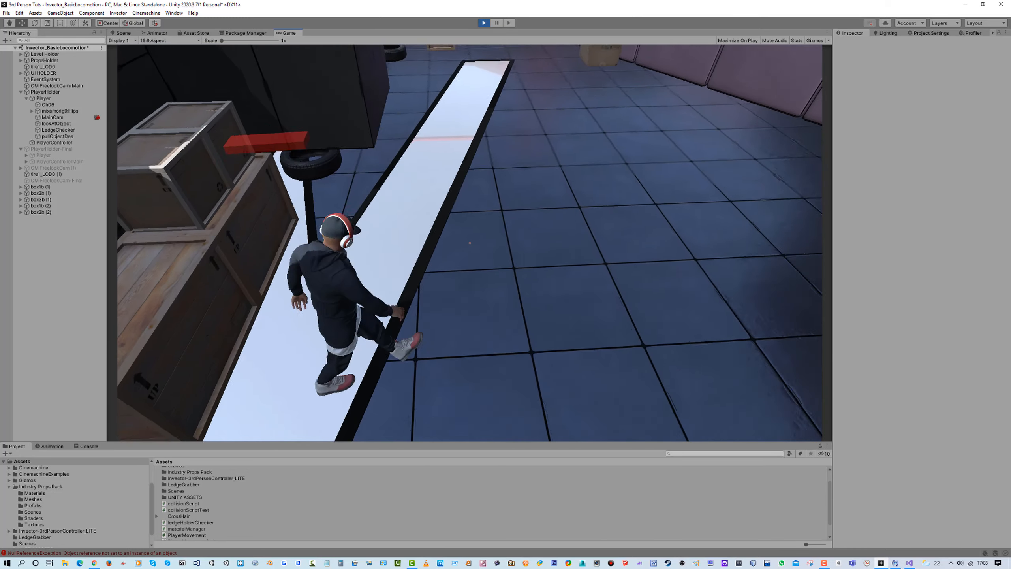
key(w)
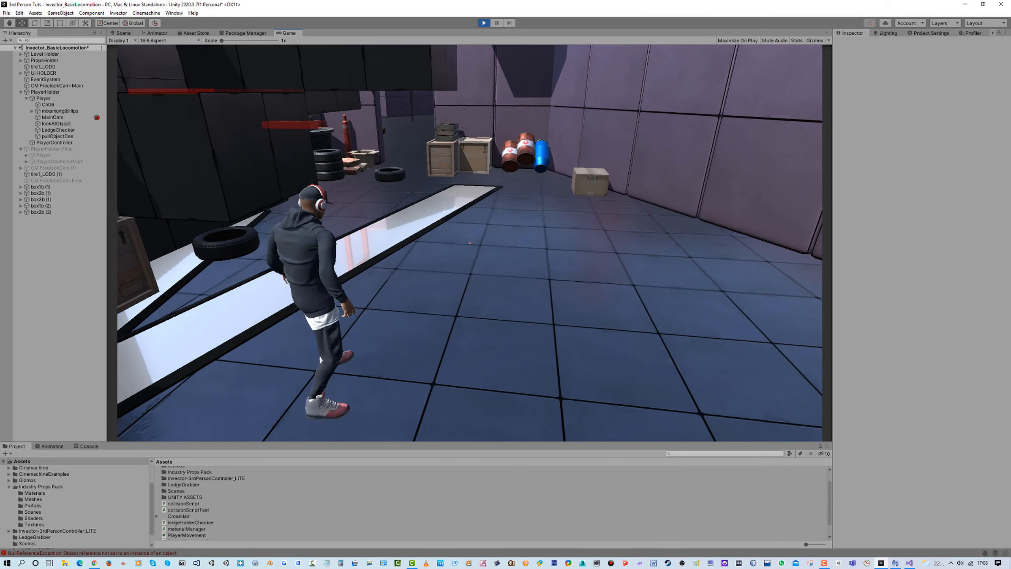
key(w)
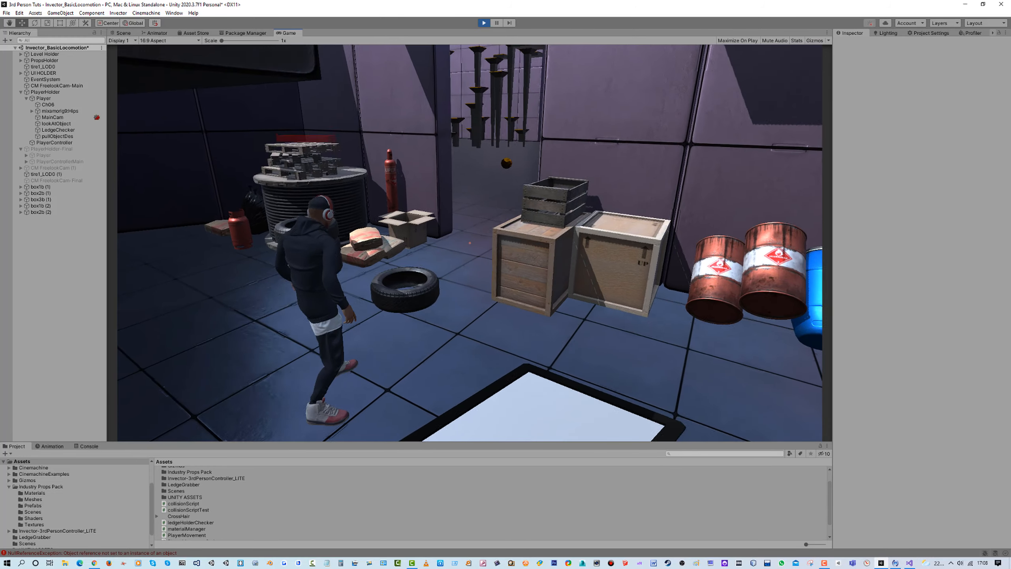
Release the cursor from the game view and switch the transform handle orientation to Local.
key(super)
click(133, 23)
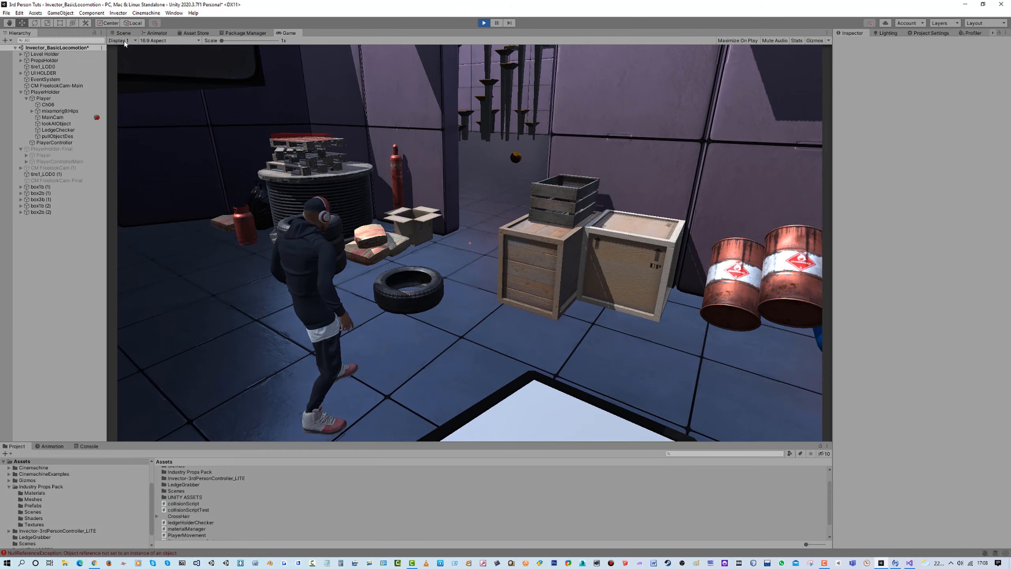
Select the tire beside the character in the scene, enable Is Kinematic on its Rigidbody, and return to the game view.
click(122, 34)
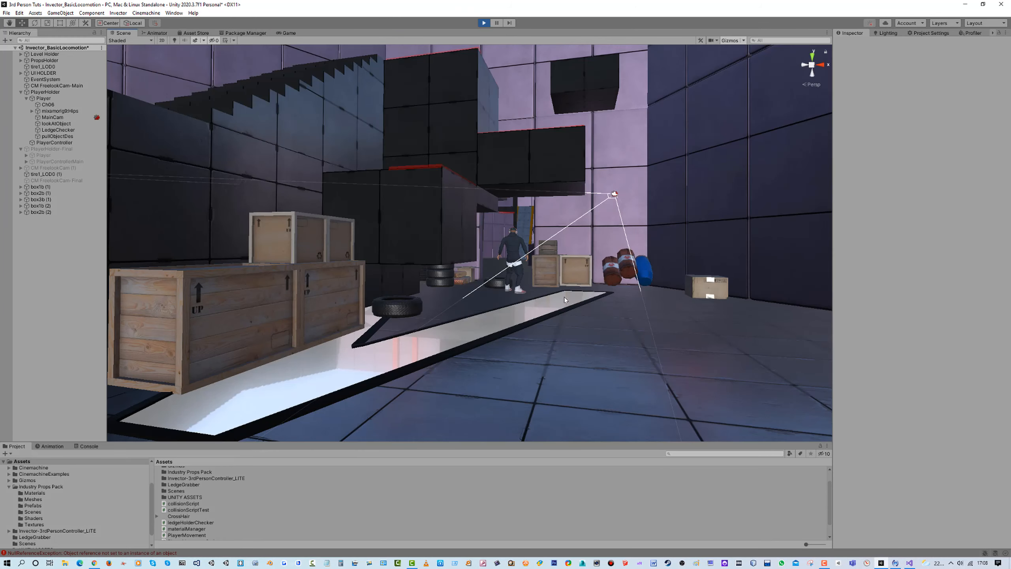
click(498, 287)
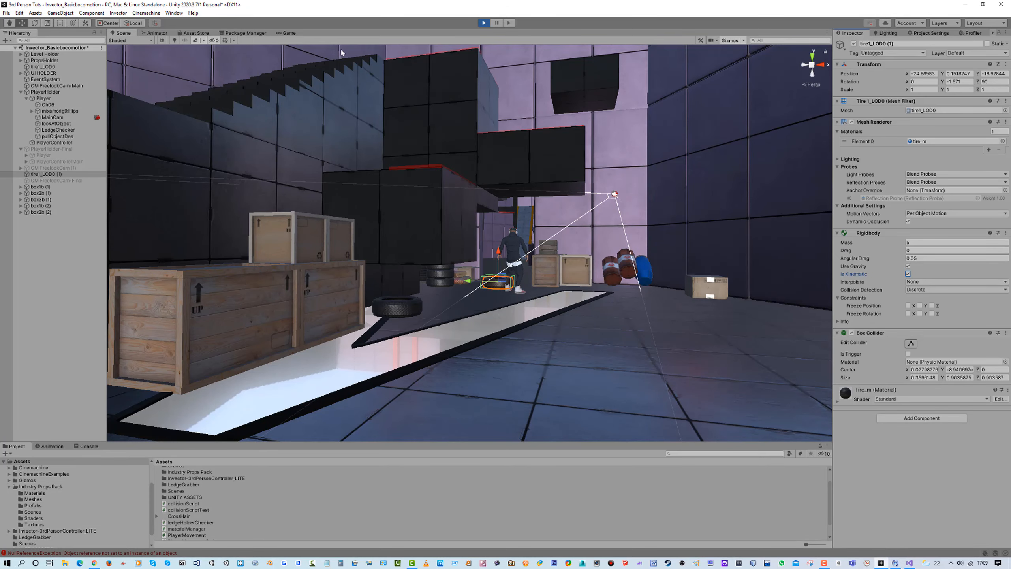
click(279, 34)
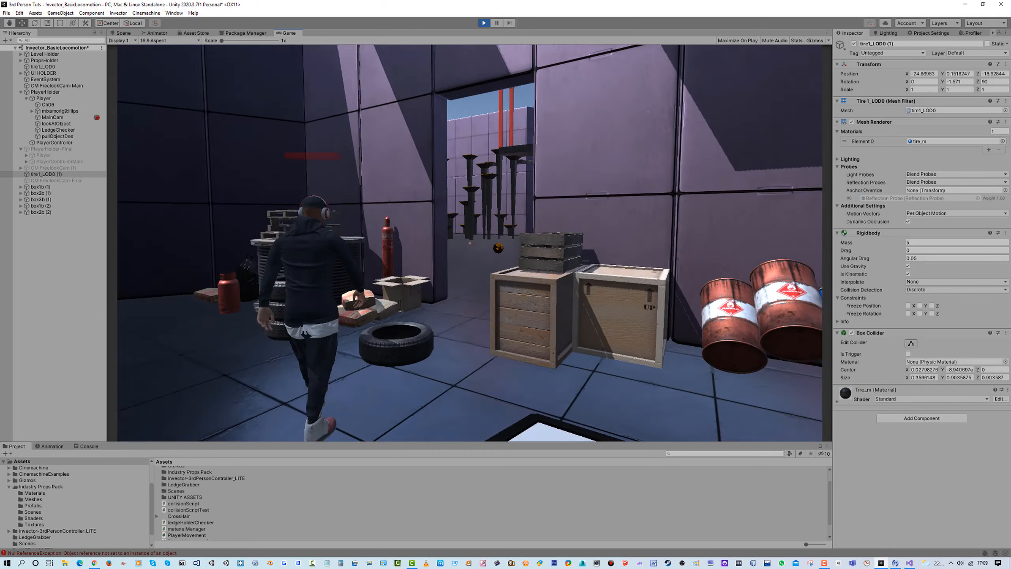
Walk the character into the kinematic tire and around it to test whether it can be pushed.
key(d)
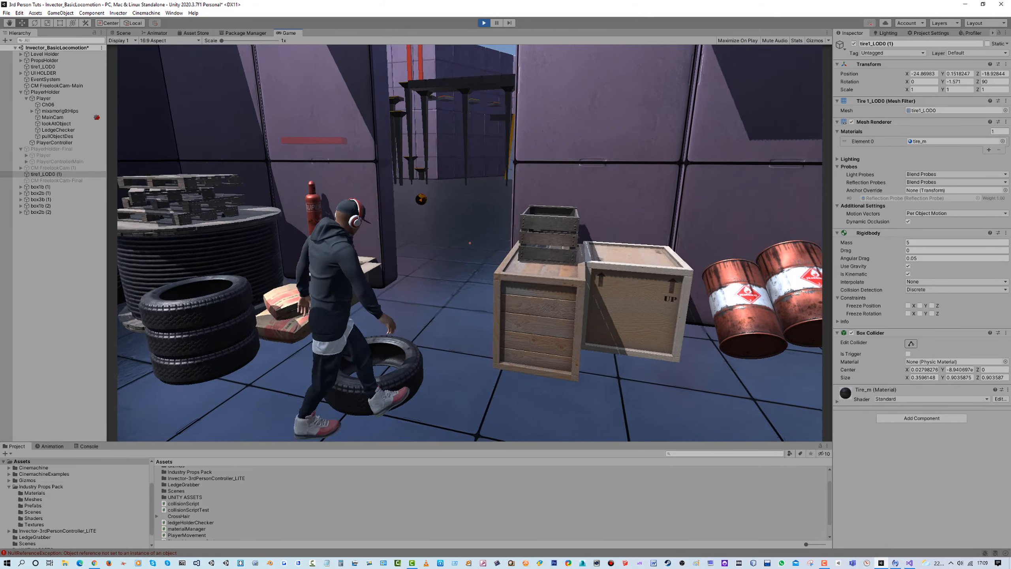
key(w)
key(s)
key(d)
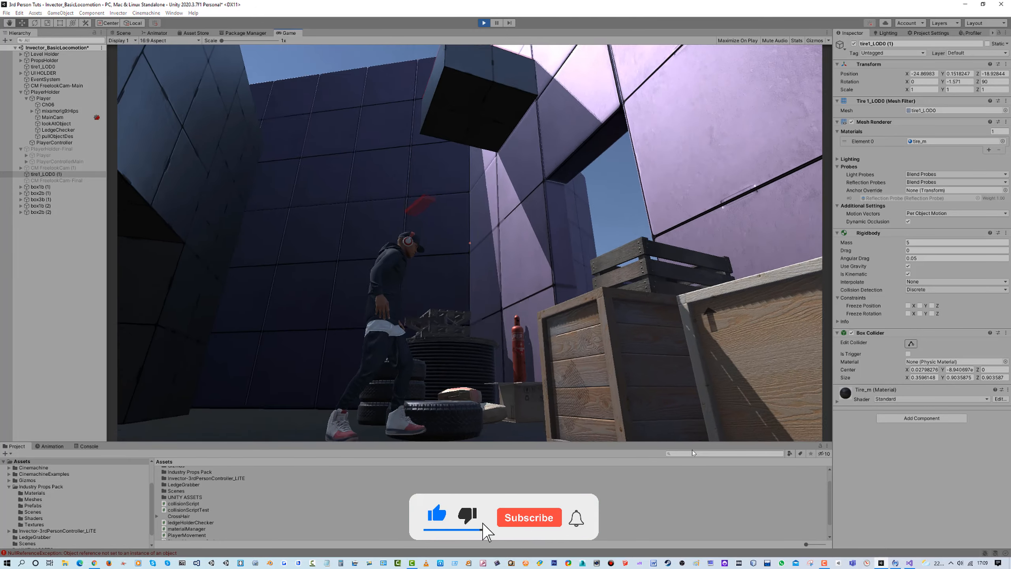
Switch to Visual Studio and review the body.isKinematic check and the pushDir line in collisionScript.
key(super)
click(910, 562)
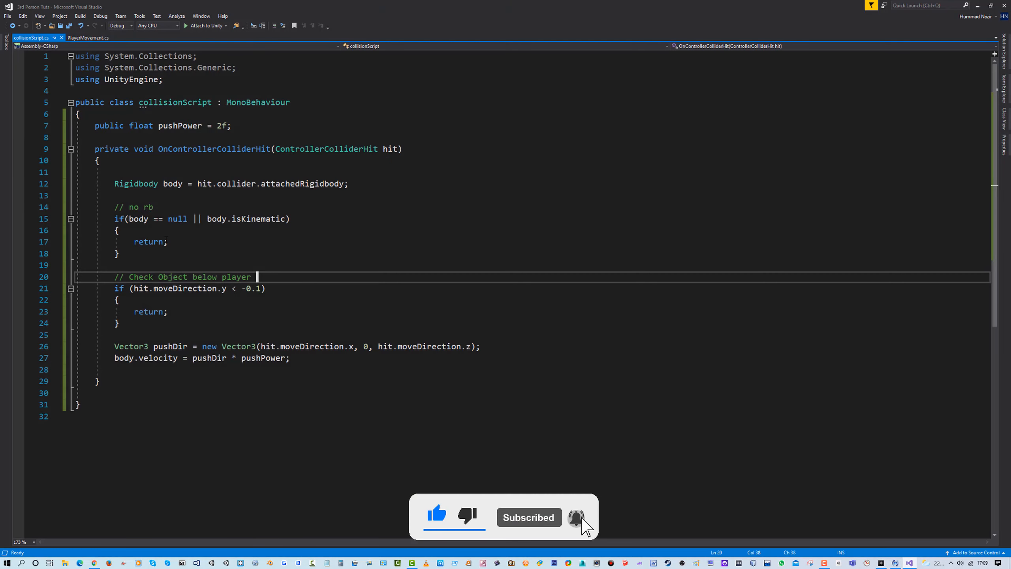
click(145, 219)
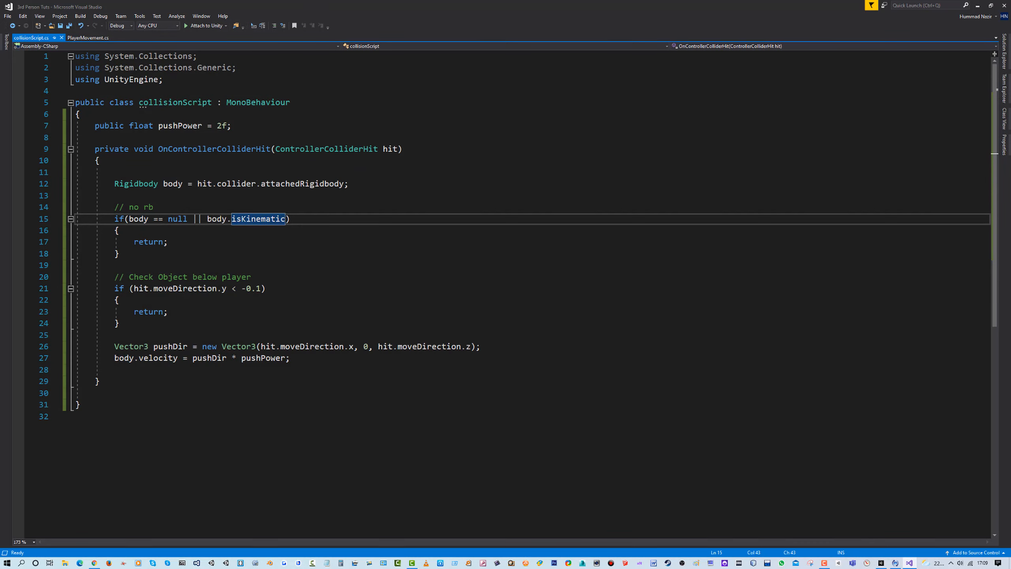
drag(115, 347, 165, 351)
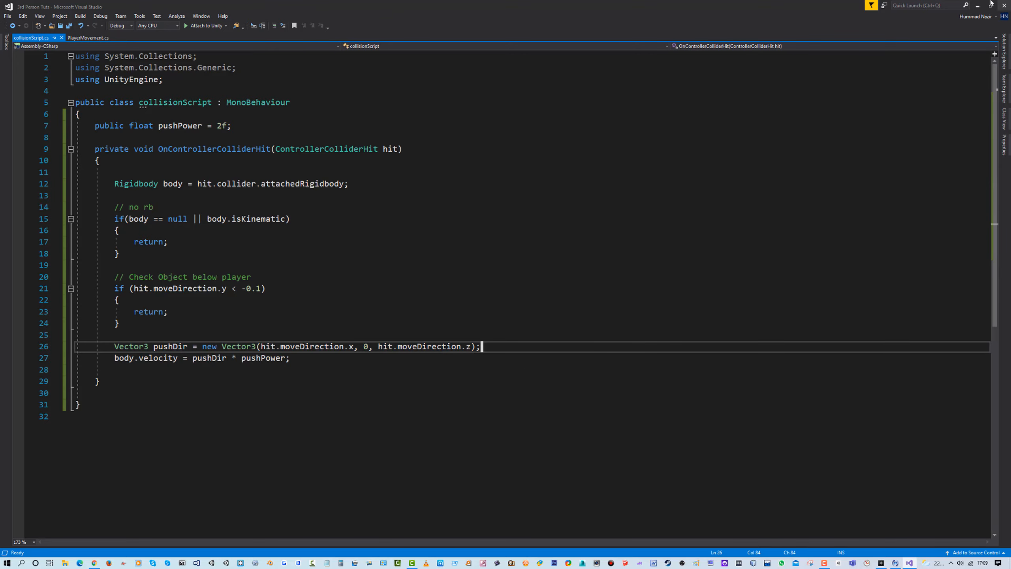
Switch back to Unity, run the character past the crates into the statue area, and push the black and yellow ball across the floor.
click(978, 5)
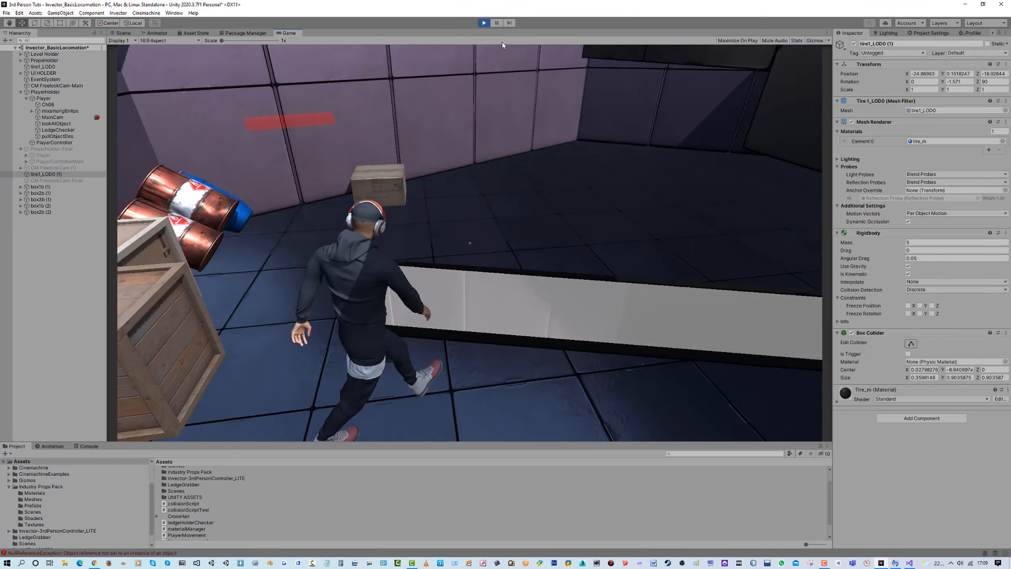
key(w)
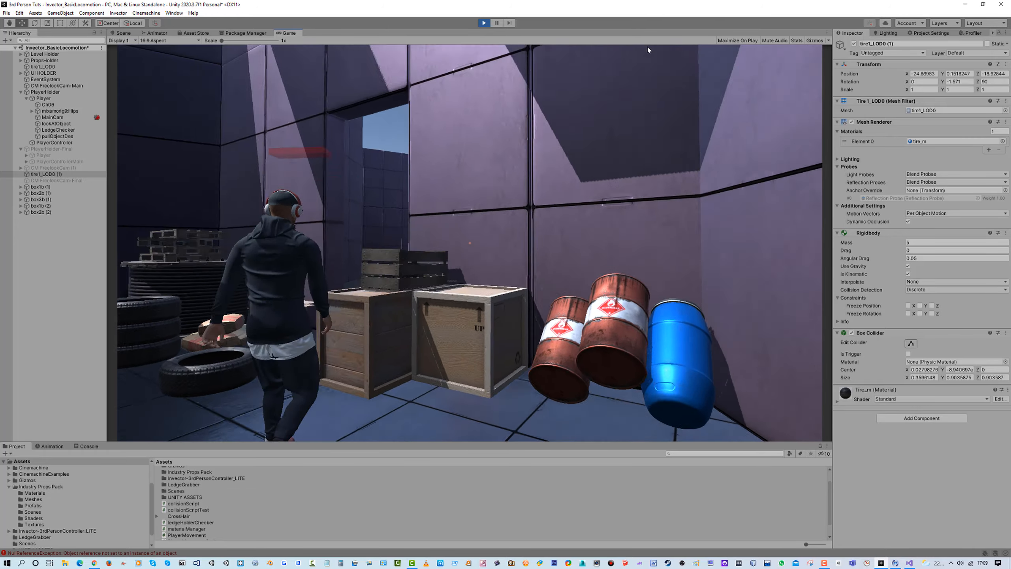
key(w)
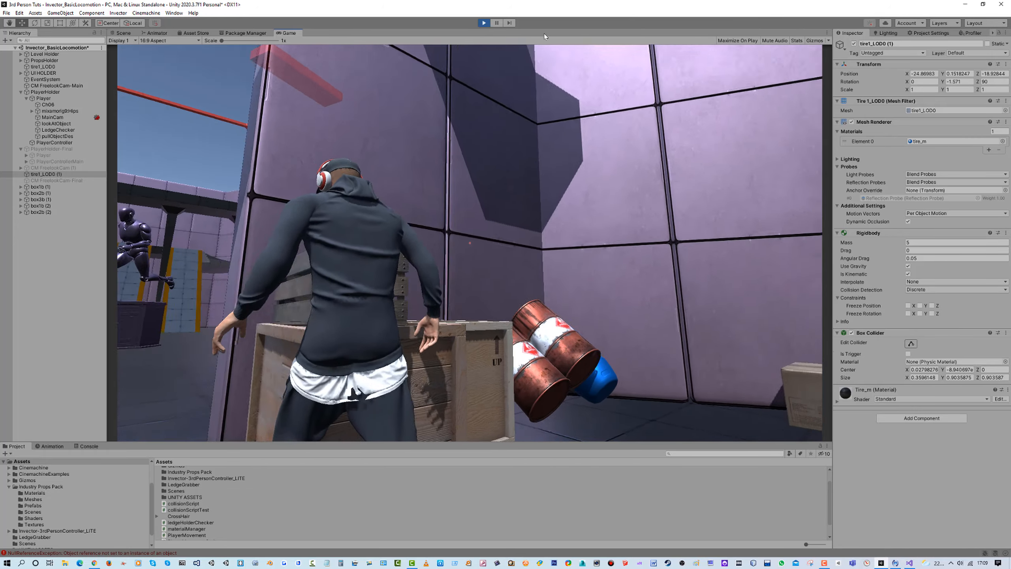
key(w)
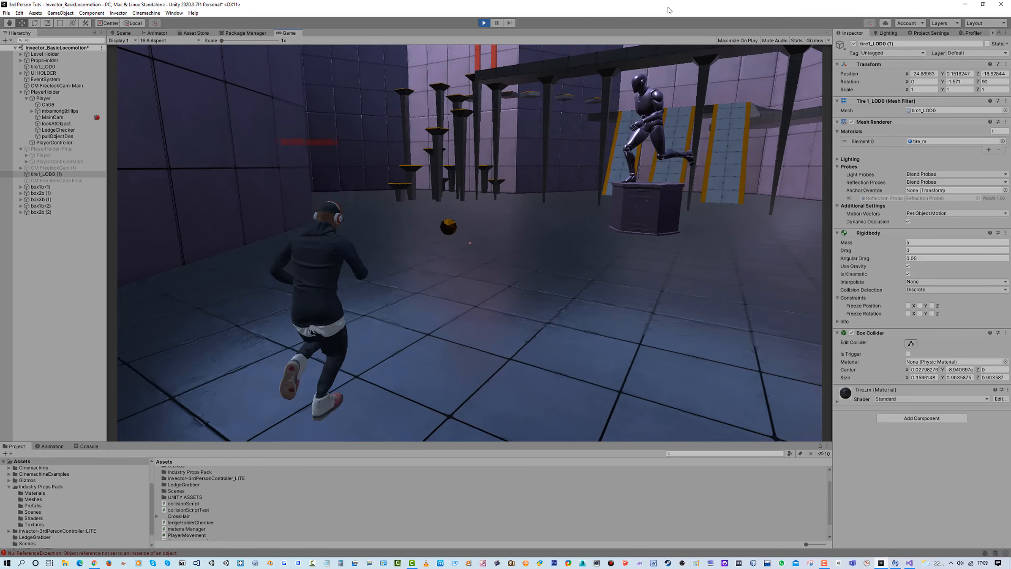
key(w)
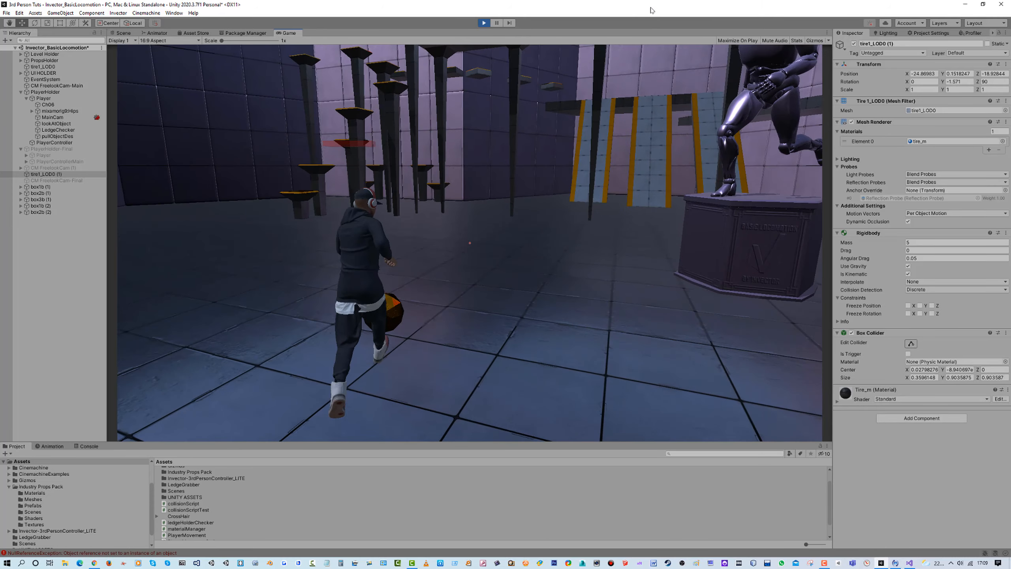
key(w)
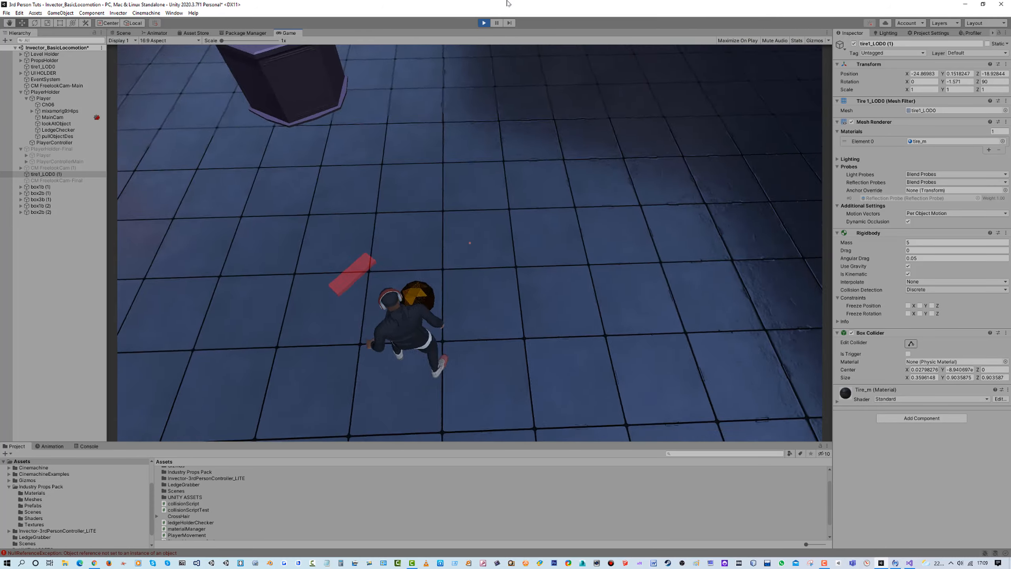
key(w)
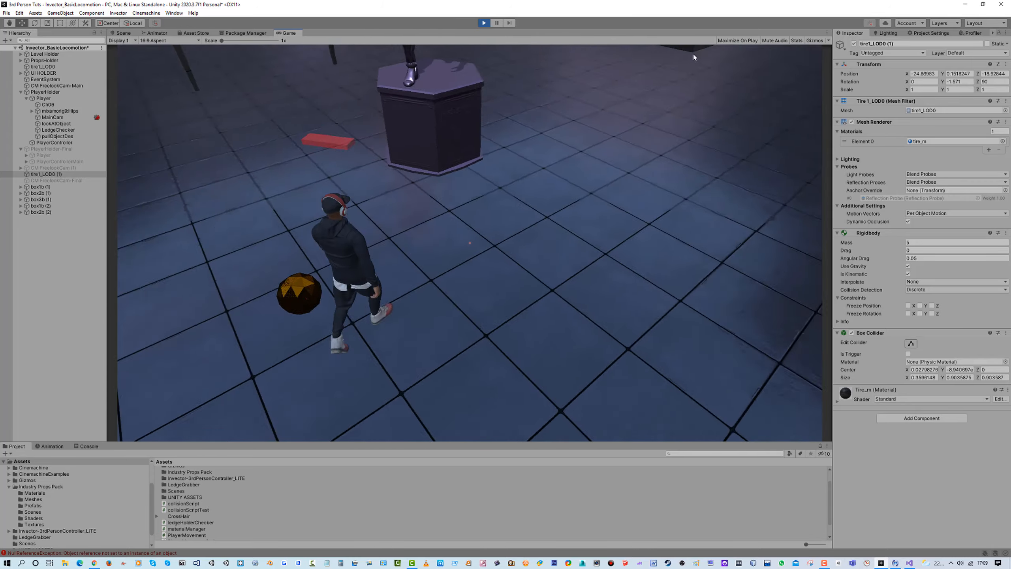